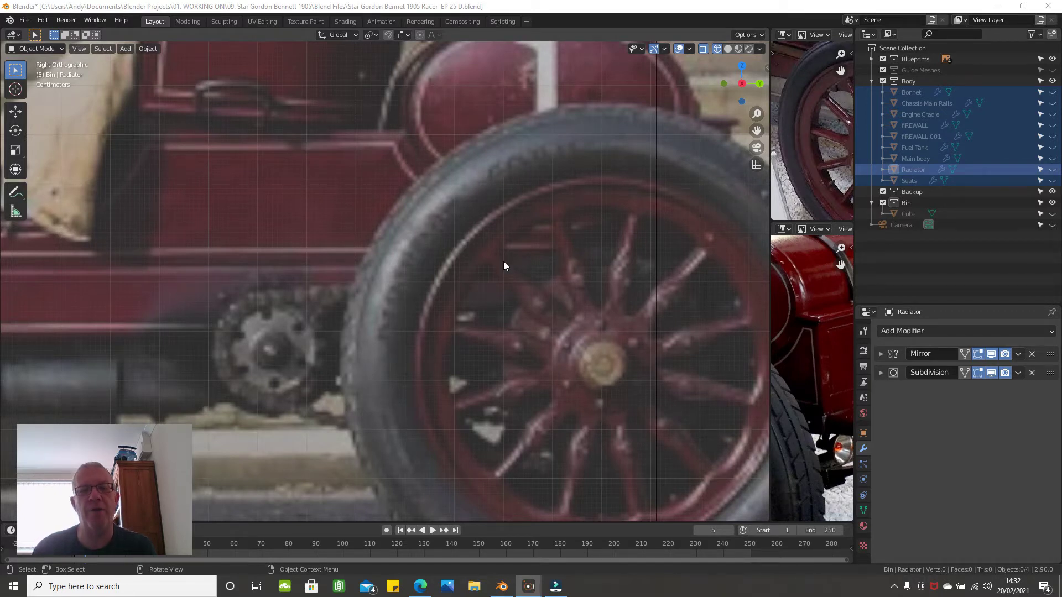
Step: Zoom out from the front wheel until the racer's full right side shows in the reference photo
scroll(504, 263, down, 4)
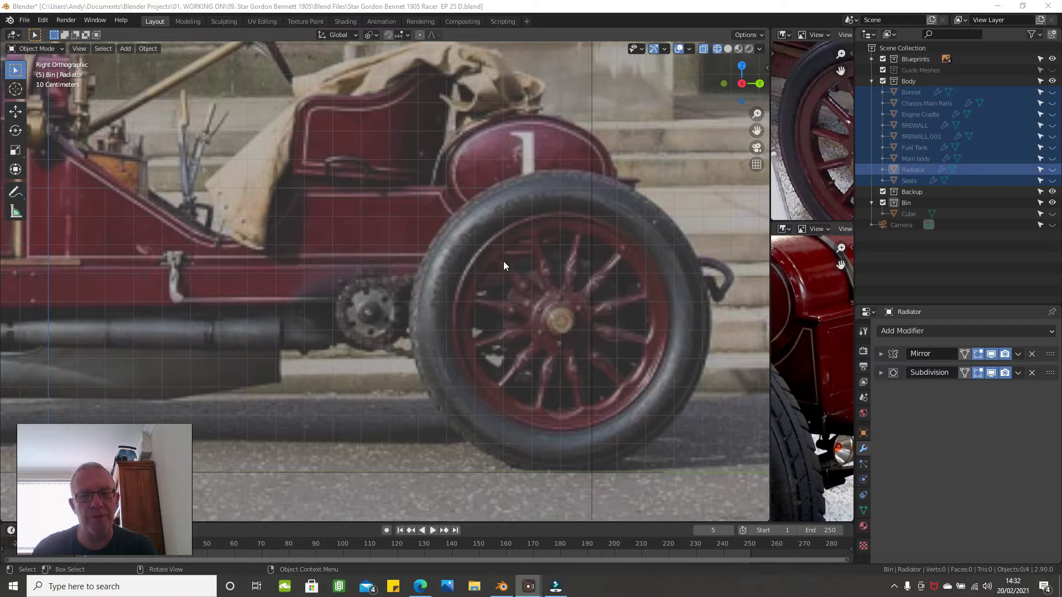
scroll(508, 242, down, 2)
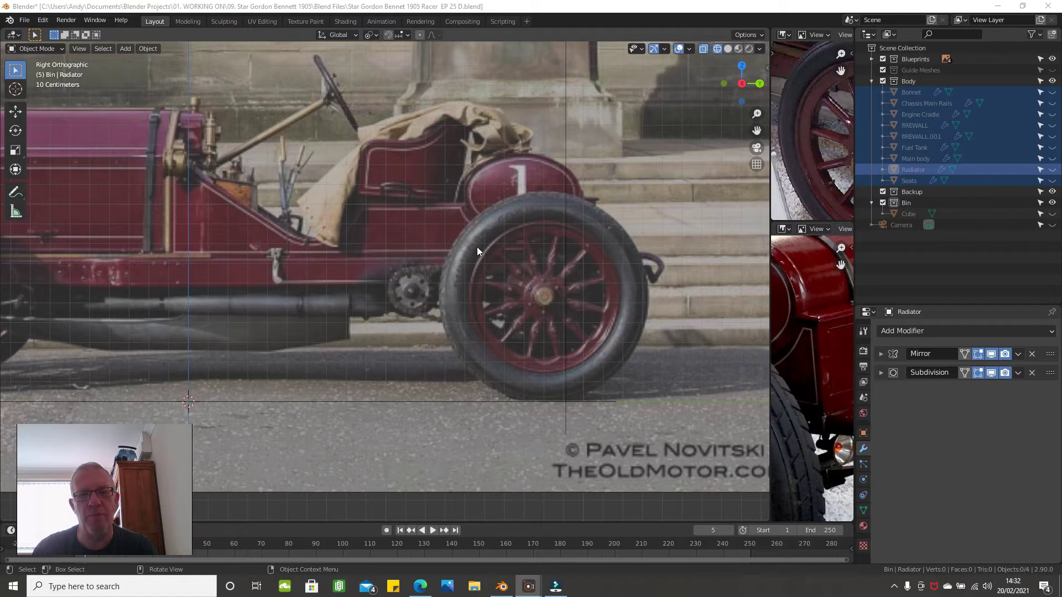
scroll(476, 247, up, 2)
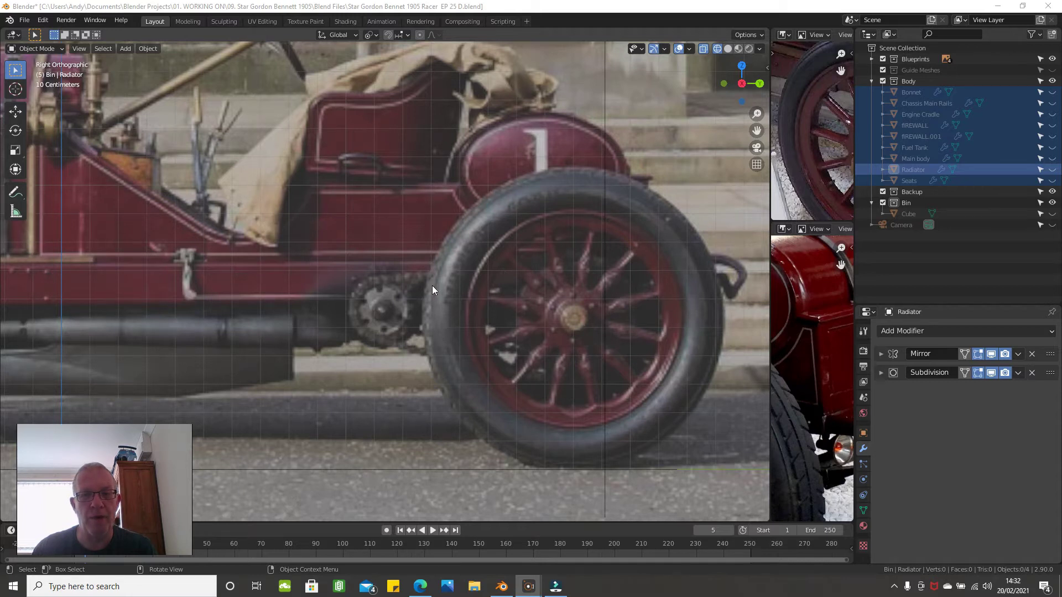
scroll(433, 285, down, 3)
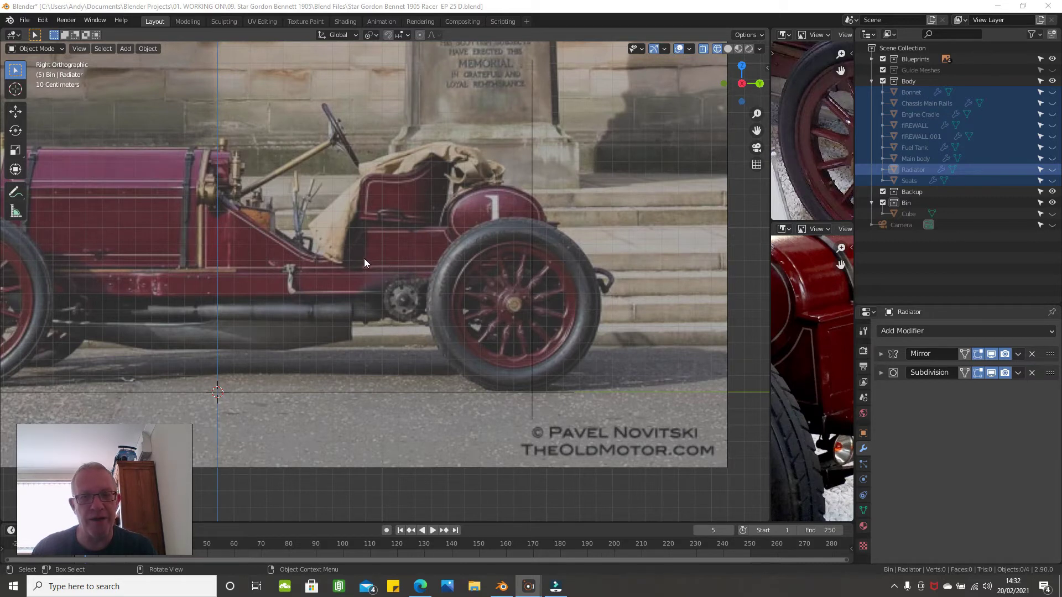
scroll(364, 258, up, 2)
Step: Snap back to the Right Orthographic side view of the racer with numpad 3
middle_drag(393, 264, 535, 268)
key(KP_3)
scroll(413, 266, down, 3)
scroll(535, 267, up, 4)
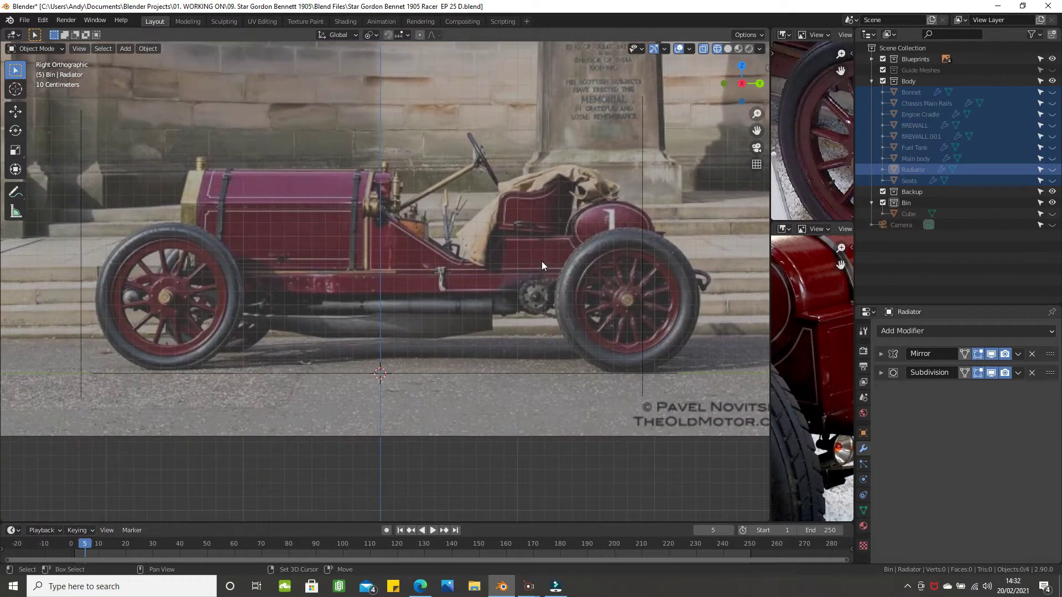
scroll(498, 272, down, 1)
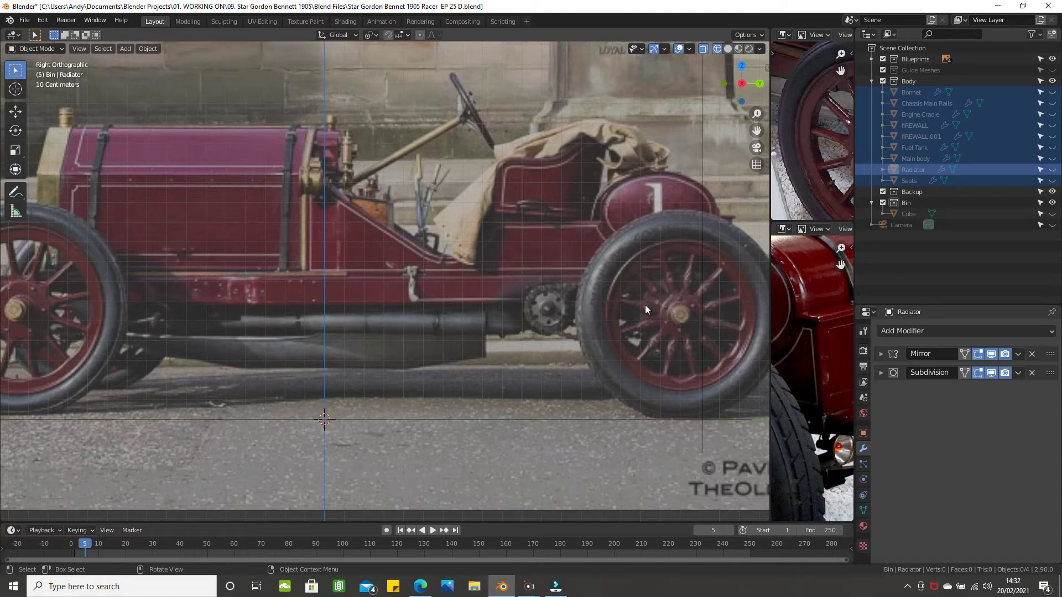
scroll(331, 339, down, 1)
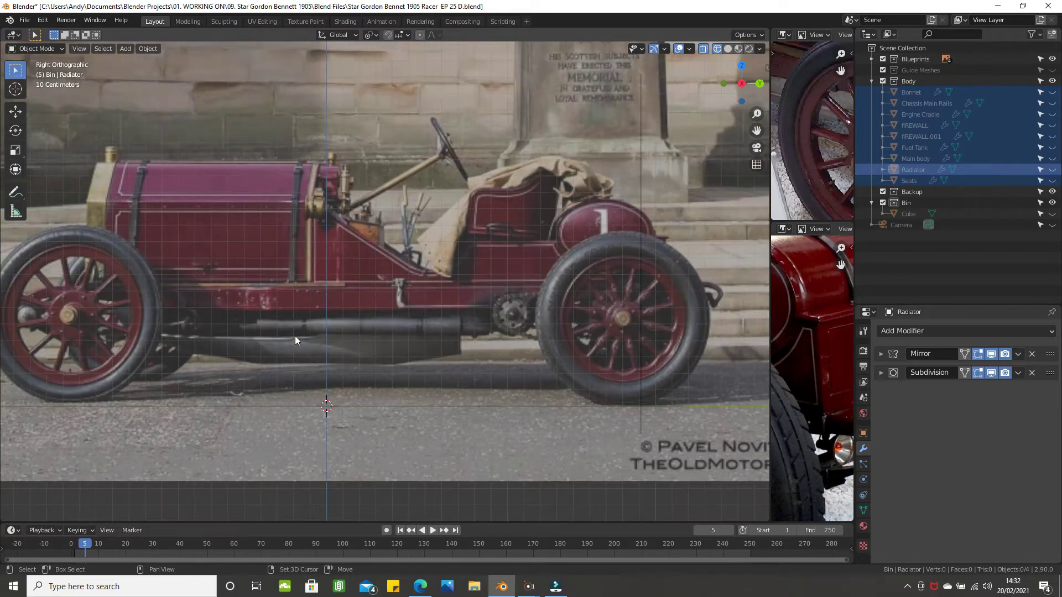
Step: Pan and zoom to centre the front spoked wheel close up in the side view
shift+middle_drag(297, 330, 518, 330)
scroll(498, 328, up, 5)
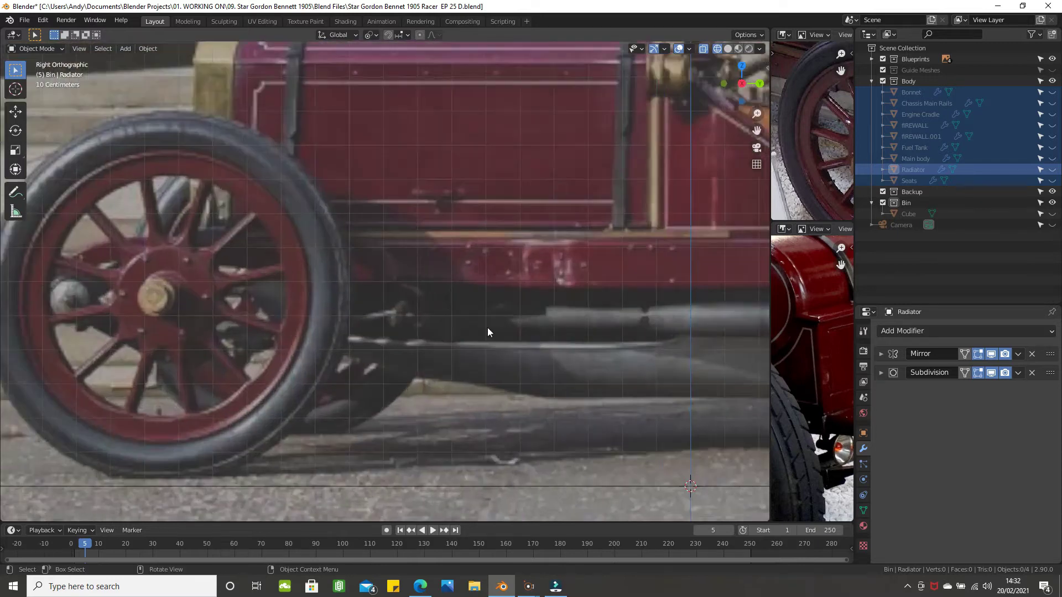
shift+middle_drag(382, 318, 619, 317)
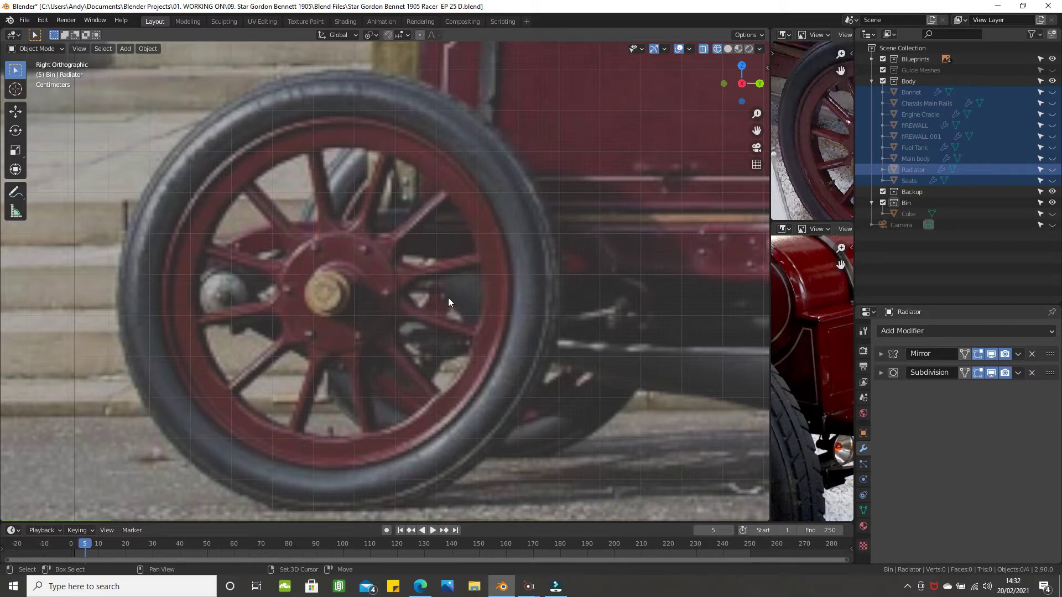
shift+middle_drag(497, 290, 168, 277)
scroll(167, 276, down, 2)
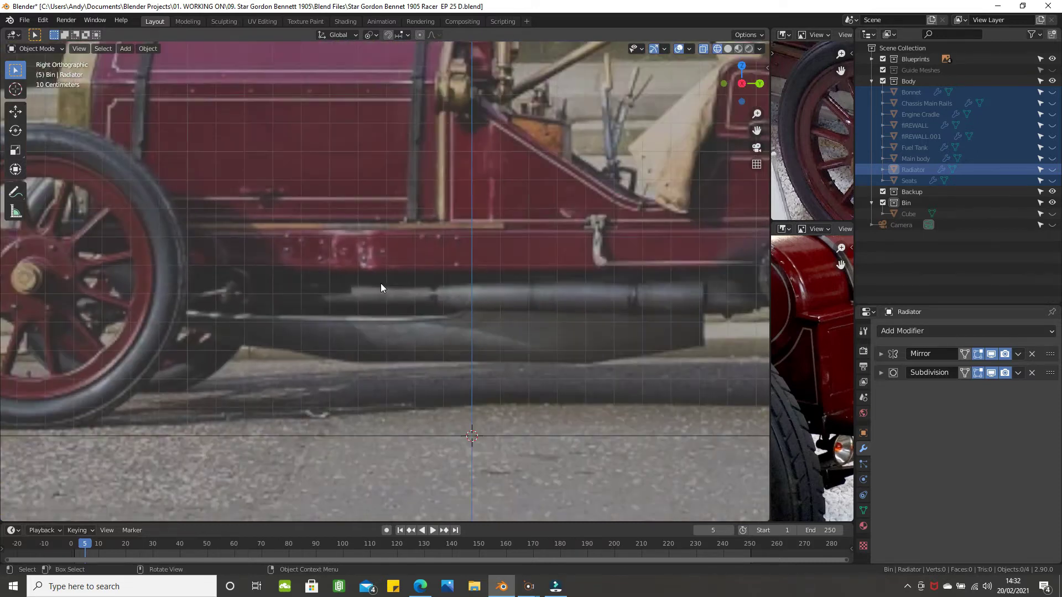
shift+middle_drag(381, 287, 624, 284)
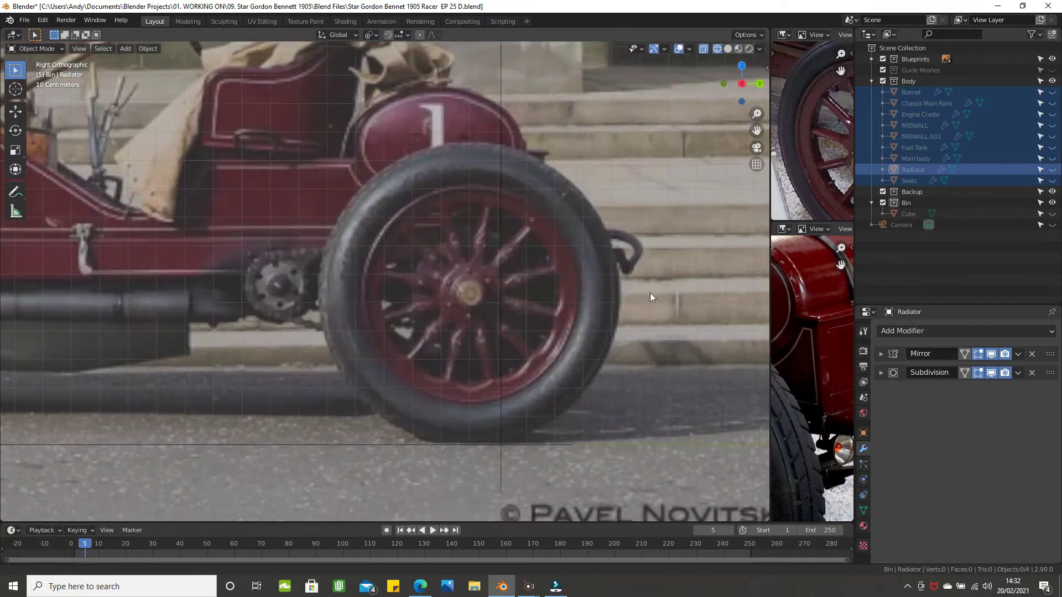
scroll(715, 333, up, 1)
scroll(716, 329, up, 3)
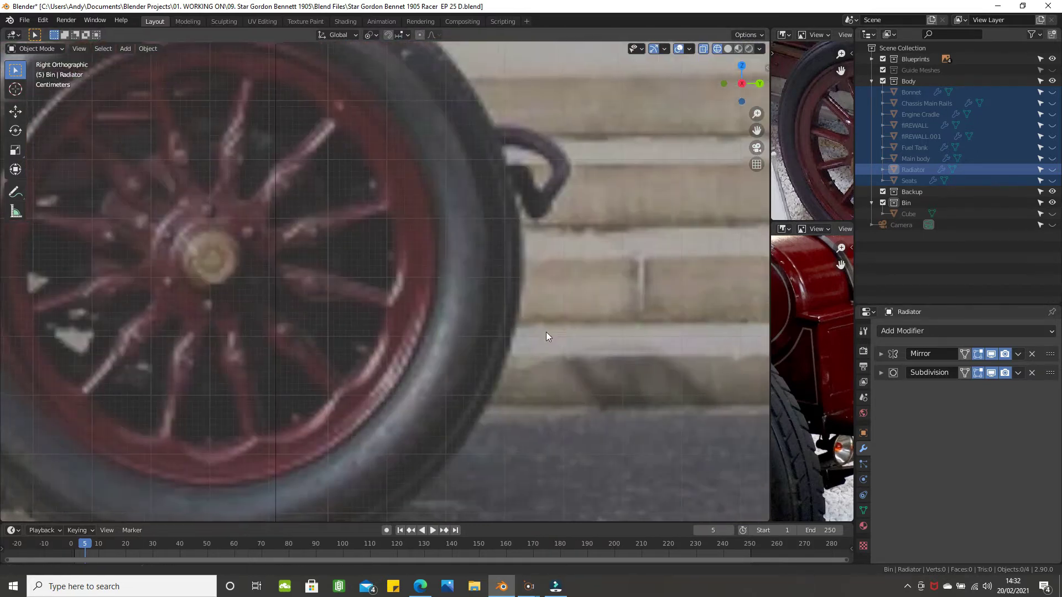
shift+middle_drag(545, 332, 726, 331)
scroll(467, 352, up, 3)
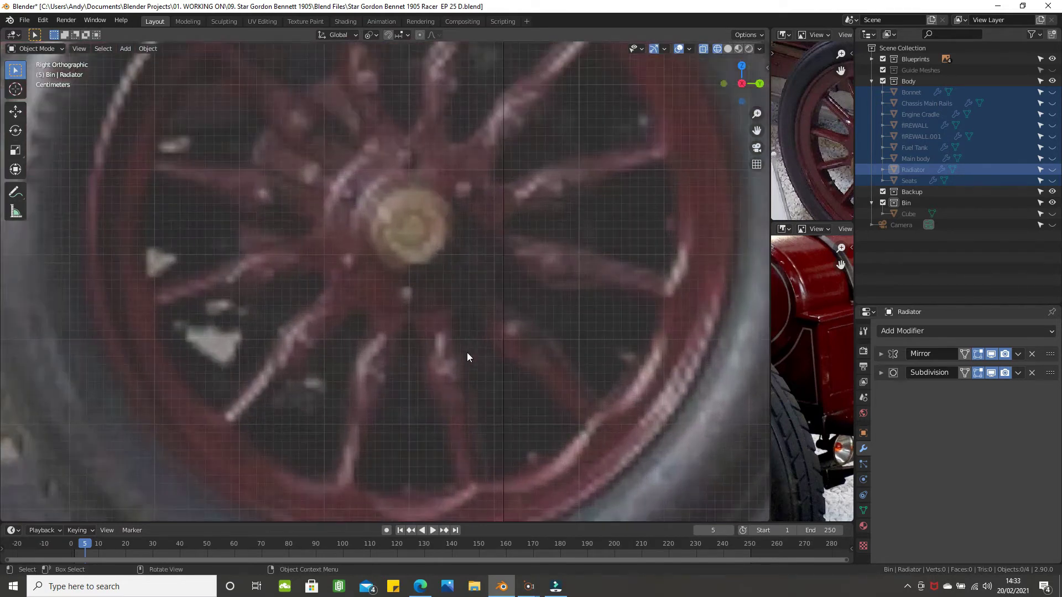
scroll(467, 357, down, 1)
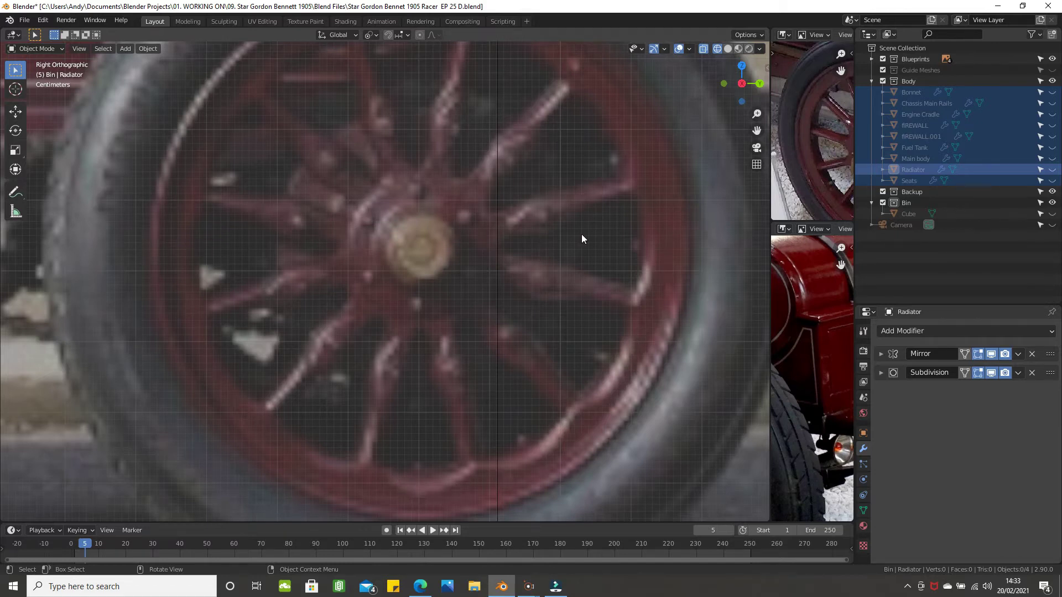
scroll(625, 243, down, 2)
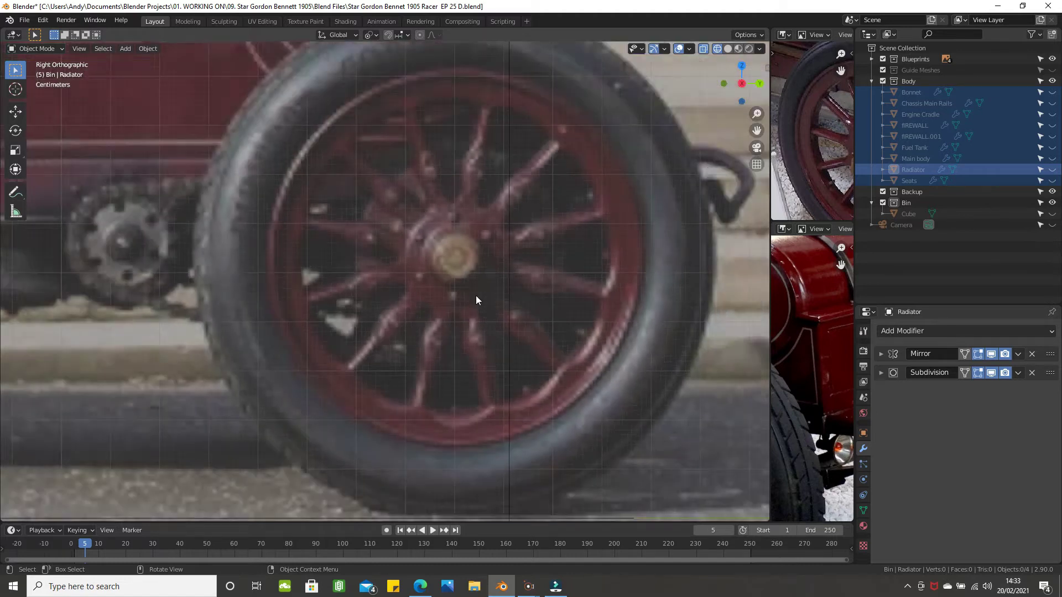
scroll(476, 296, down, 1)
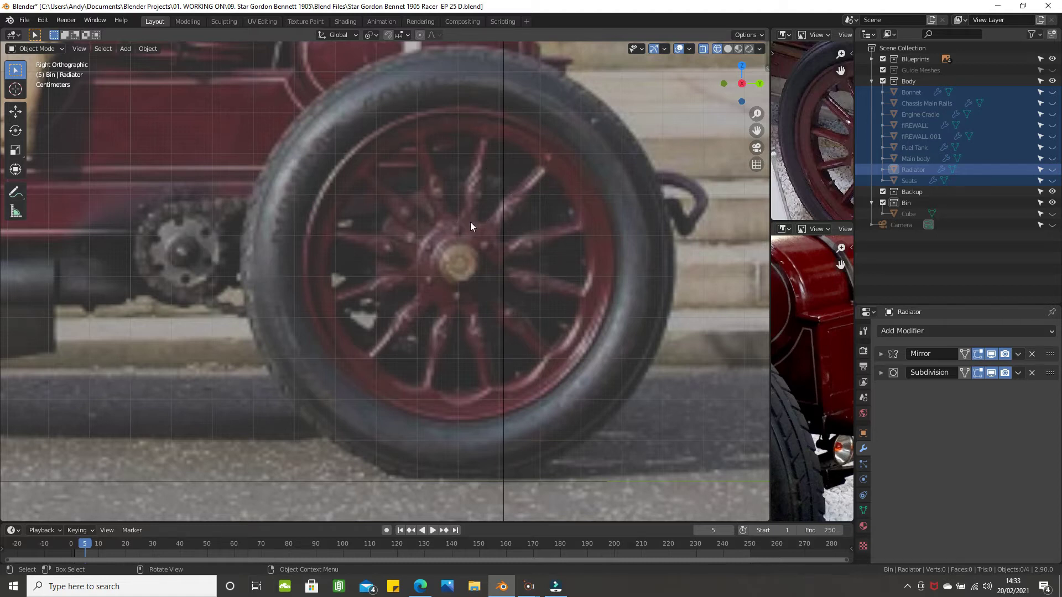
scroll(449, 262, down, 1)
drag(770, 268, 36, 299)
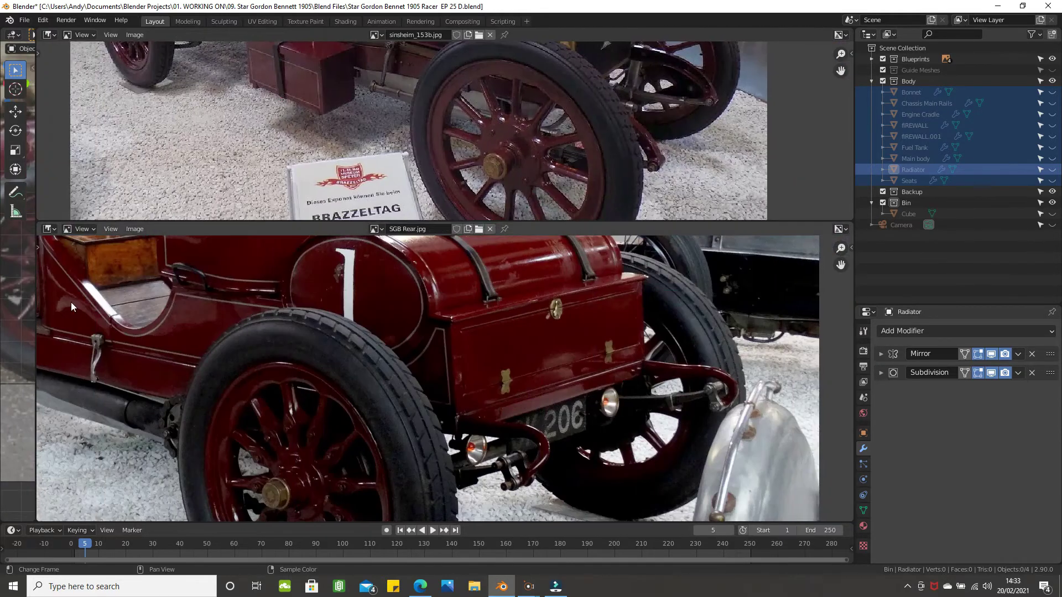
scroll(427, 169, down, 1)
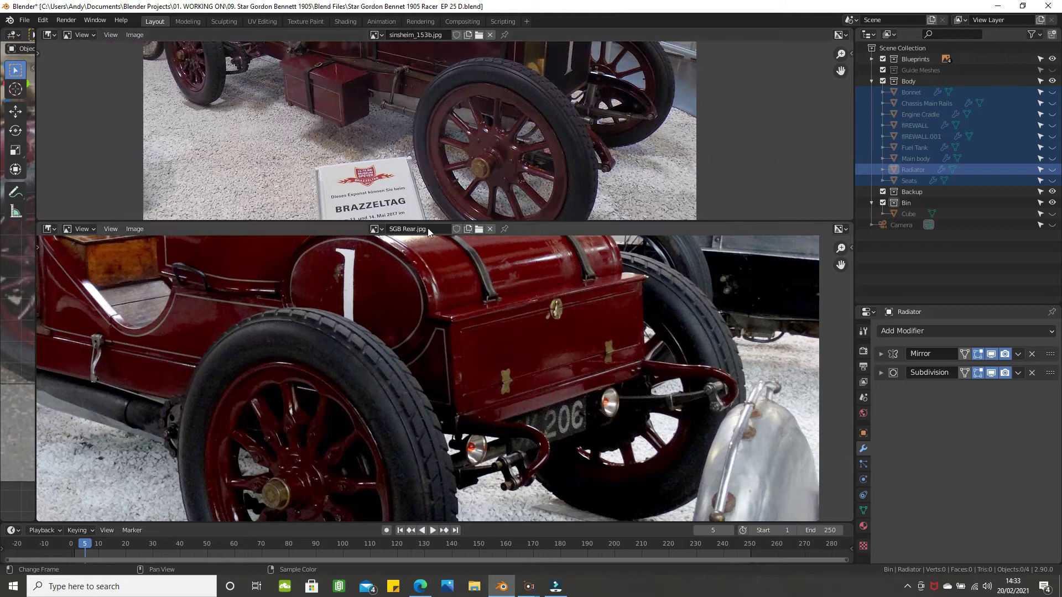
drag(547, 221, 548, 474)
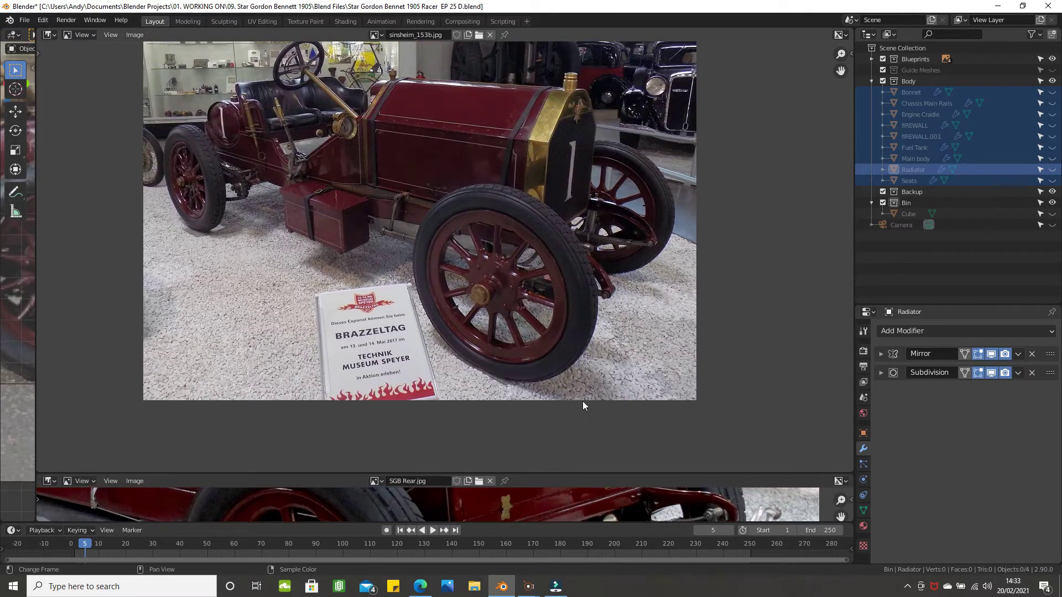
scroll(510, 320, up, 2)
scroll(504, 311, up, 2)
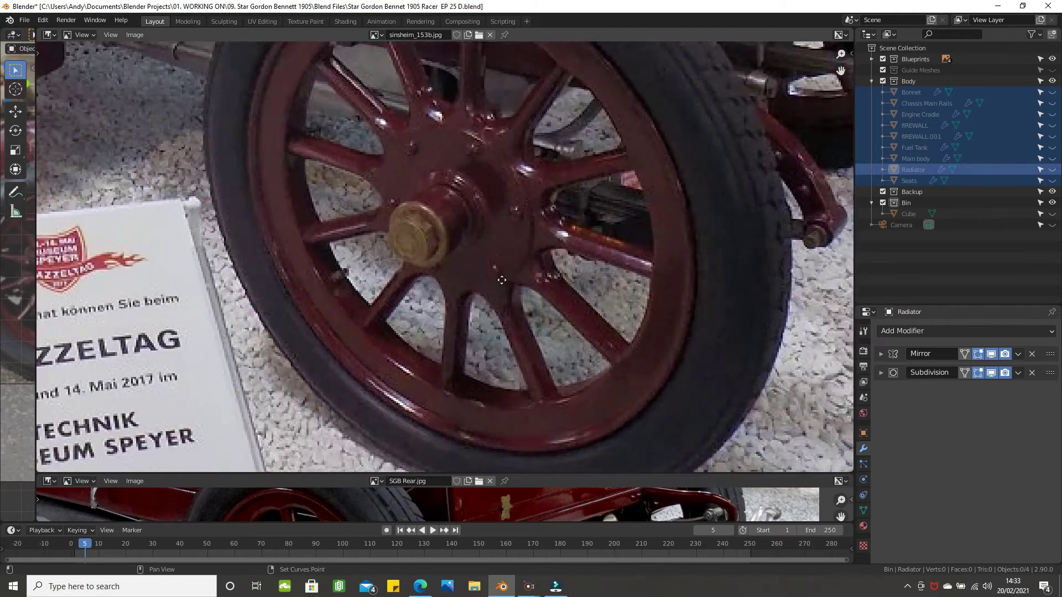
scroll(549, 317, up, 1)
scroll(546, 316, up, 2)
scroll(546, 315, down, 2)
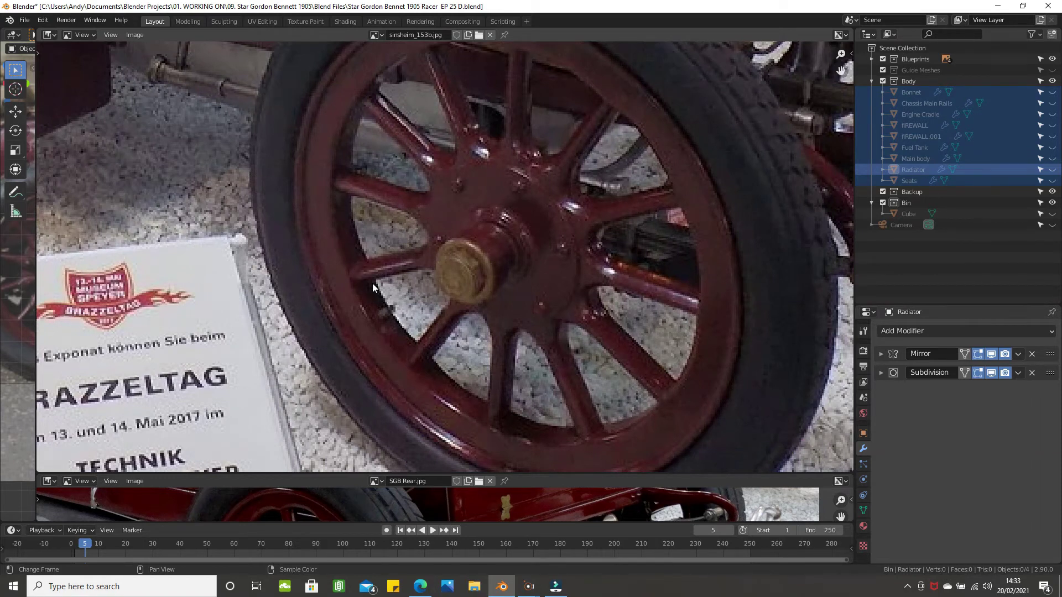
scroll(373, 285, down, 1)
scroll(374, 284, up, 1)
scroll(374, 284, up, 1)
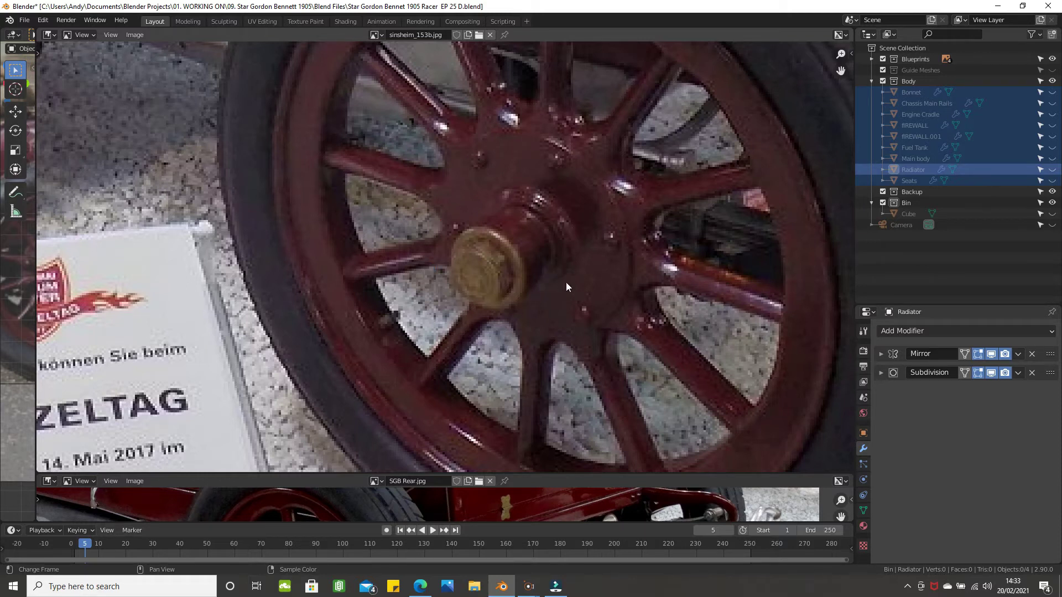
scroll(637, 334, down, 1)
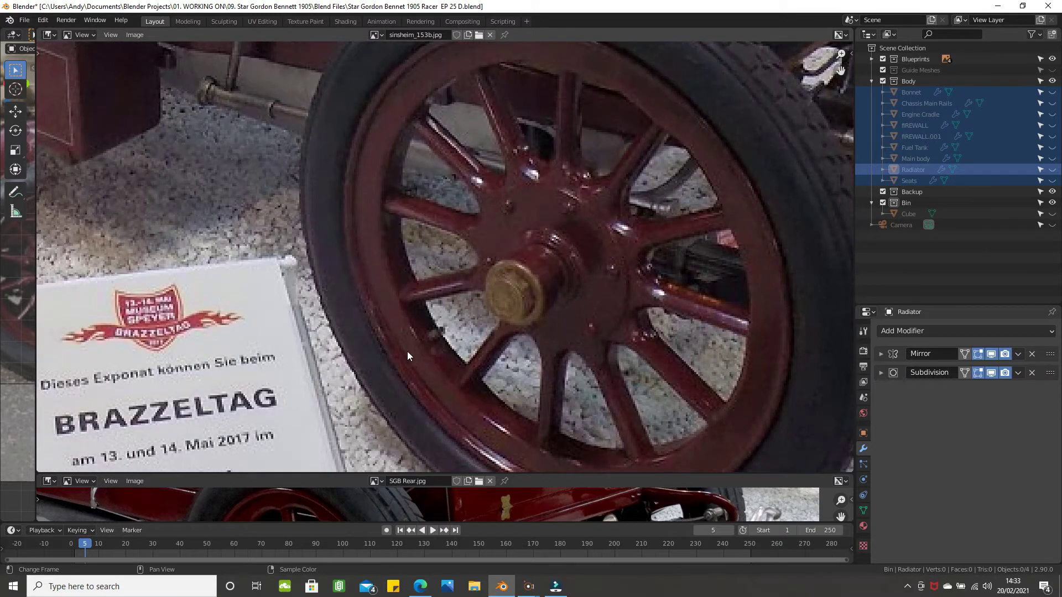
scroll(513, 345, down, 2)
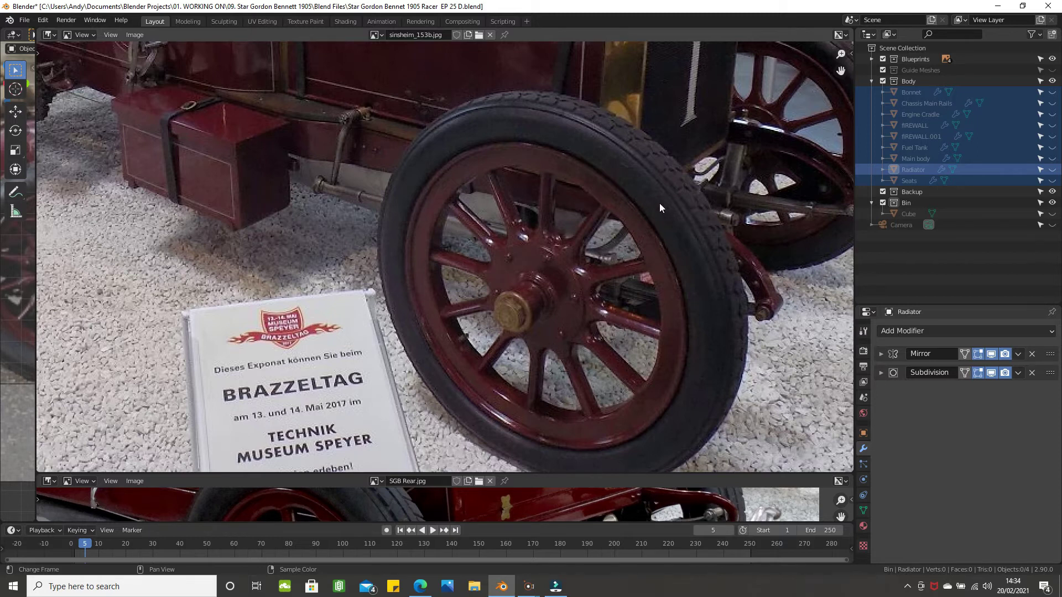
scroll(660, 206, down, 1)
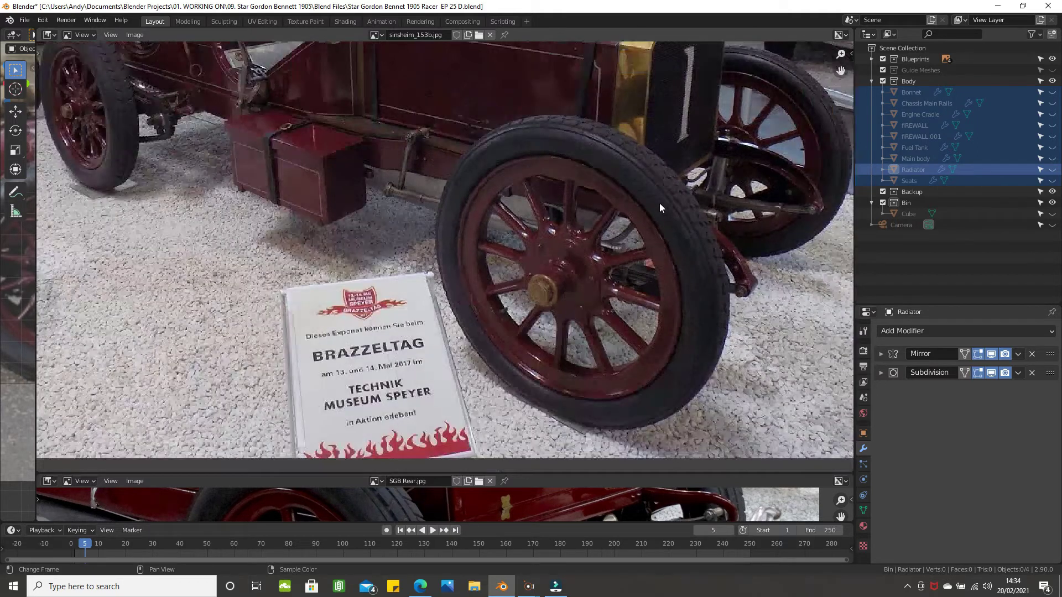
scroll(659, 203, up, 3)
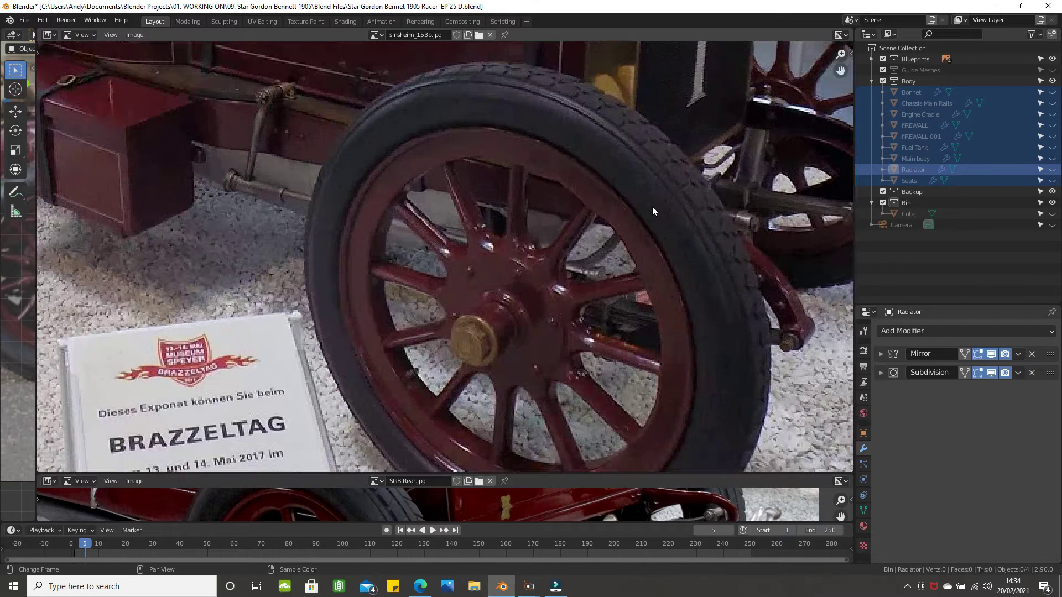
scroll(636, 215, down, 2)
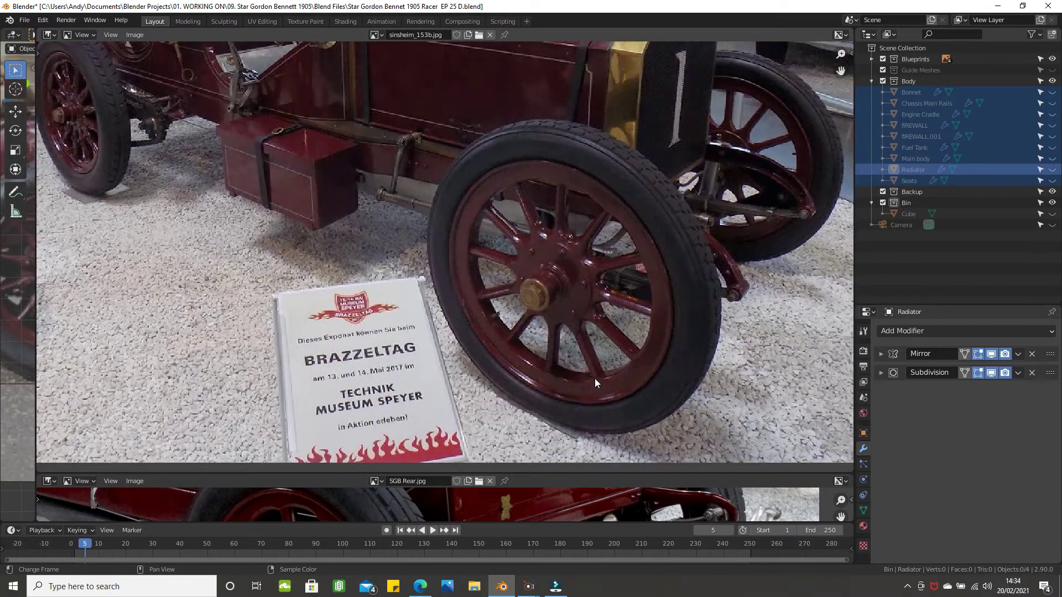
scroll(613, 300, up, 5)
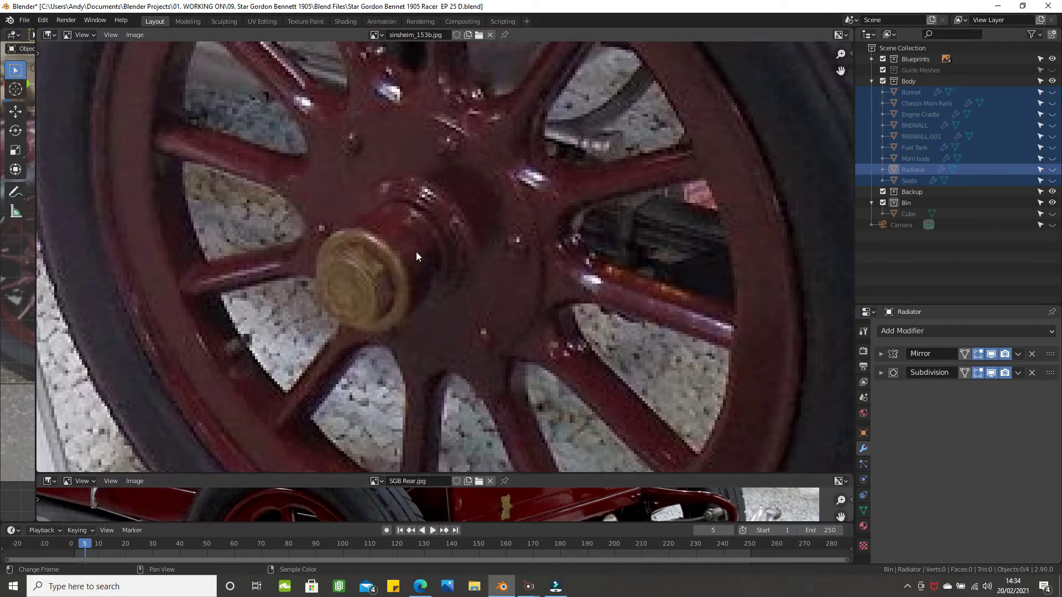
scroll(343, 273, down, 5)
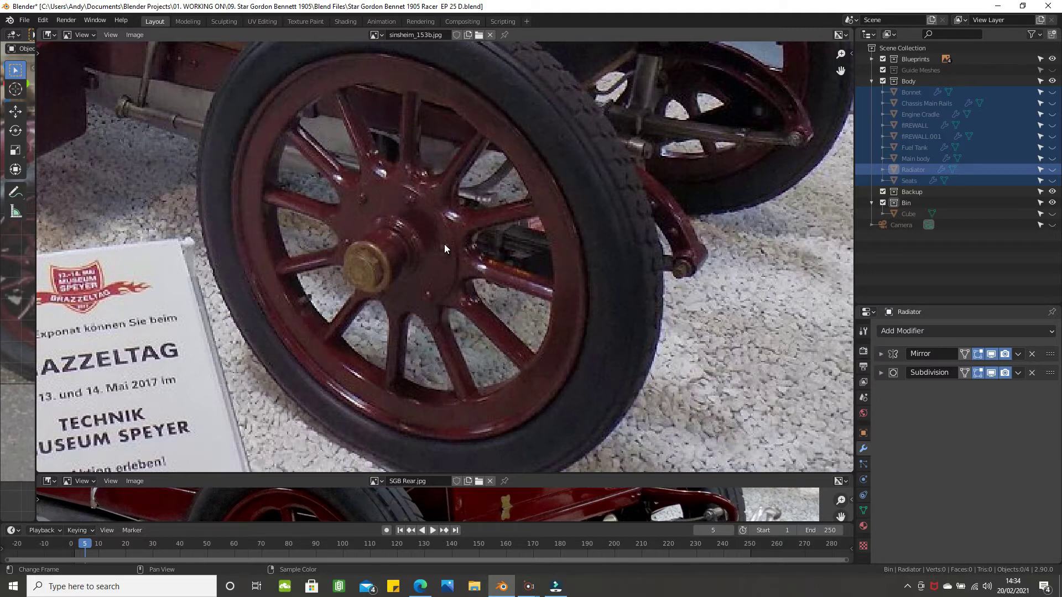
scroll(446, 244, down, 2)
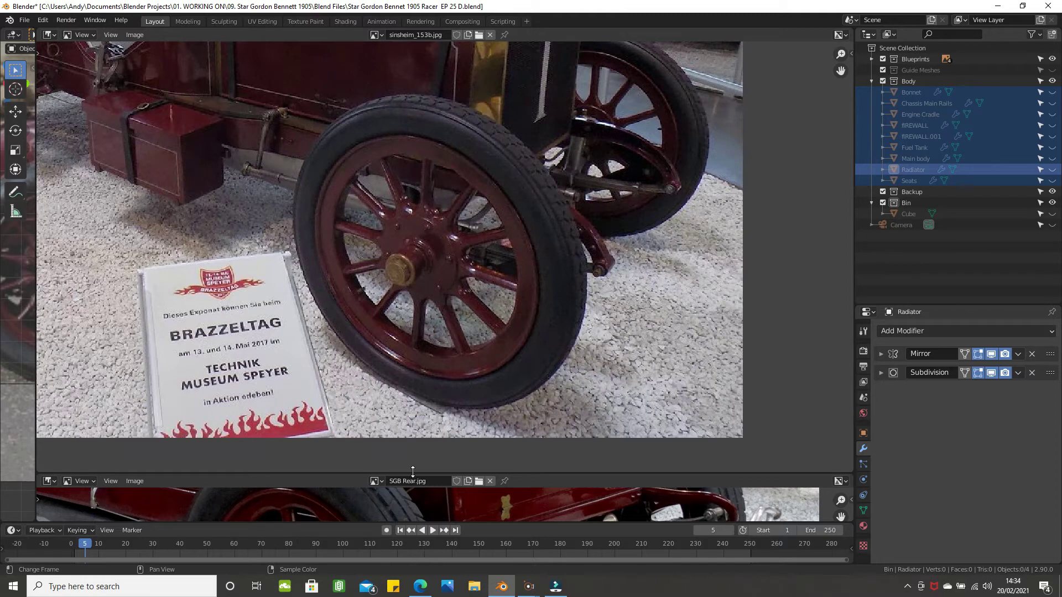
Step: Enlarge the SGB Rear.jpg Image Editor to fill the image area and zoom toward the rear wheel hub
drag(412, 472, 448, 4)
scroll(281, 272, up, 1)
middle_drag(310, 334, 445, 164)
scroll(381, 276, up, 3)
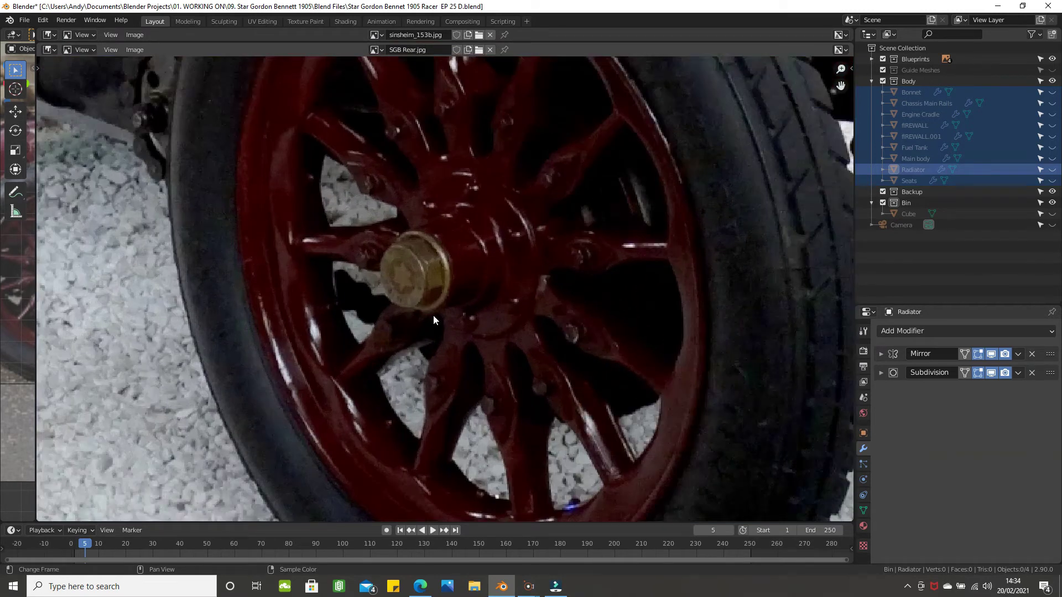
scroll(433, 314, up, 2)
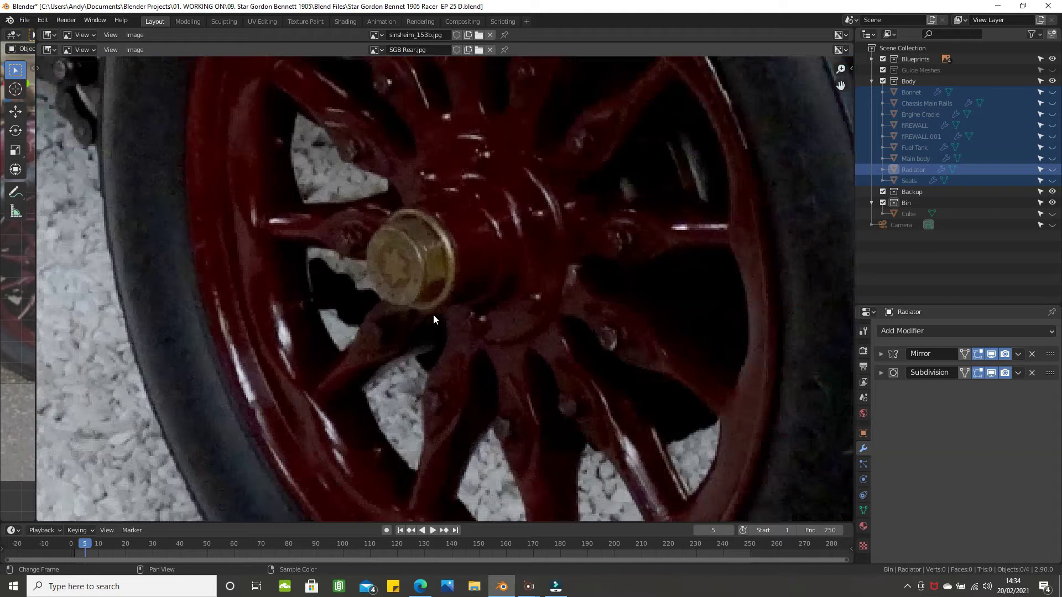
scroll(434, 314, down, 1)
Step: Recentre the photo on the rear wheel's brass hub cap and zoom in on it
middle_drag(427, 308, 377, 389)
scroll(378, 390, up, 1)
scroll(399, 370, down, 1)
scroll(460, 313, up, 2)
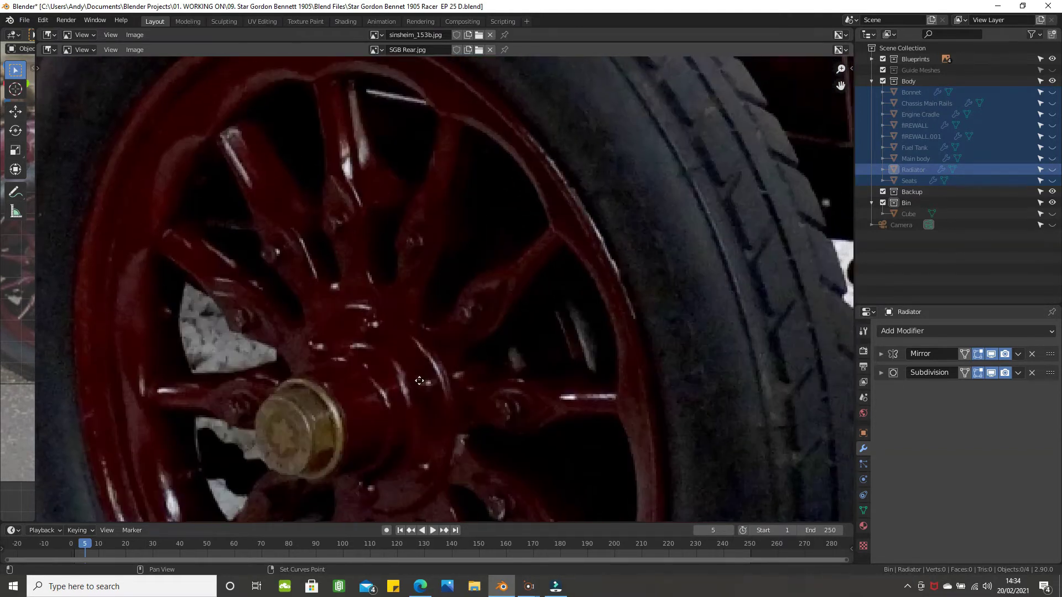
scroll(461, 314, up, 2)
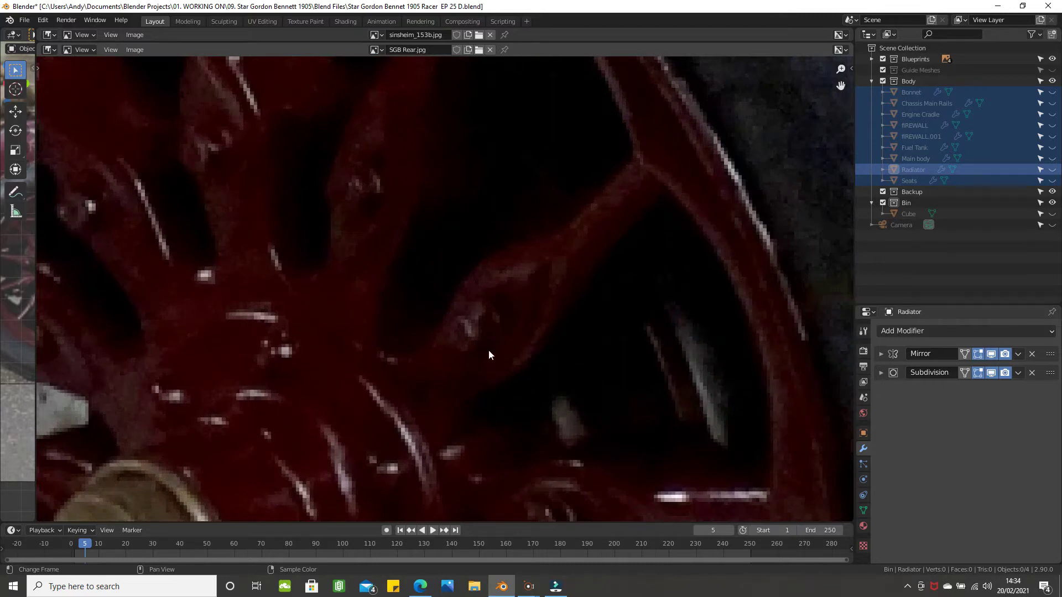
scroll(495, 290, down, 5)
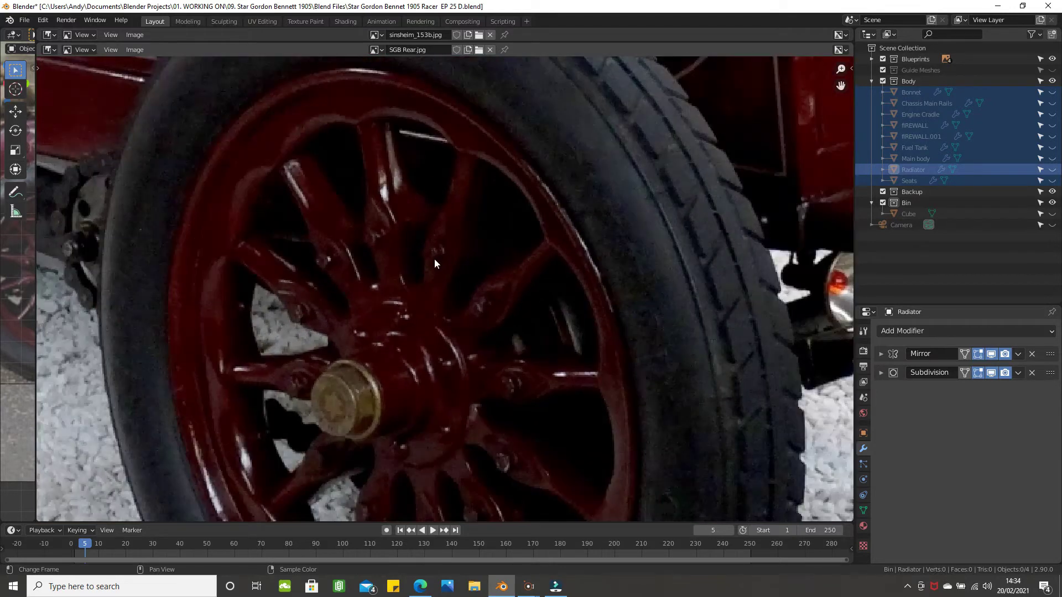
scroll(398, 235, up, 2)
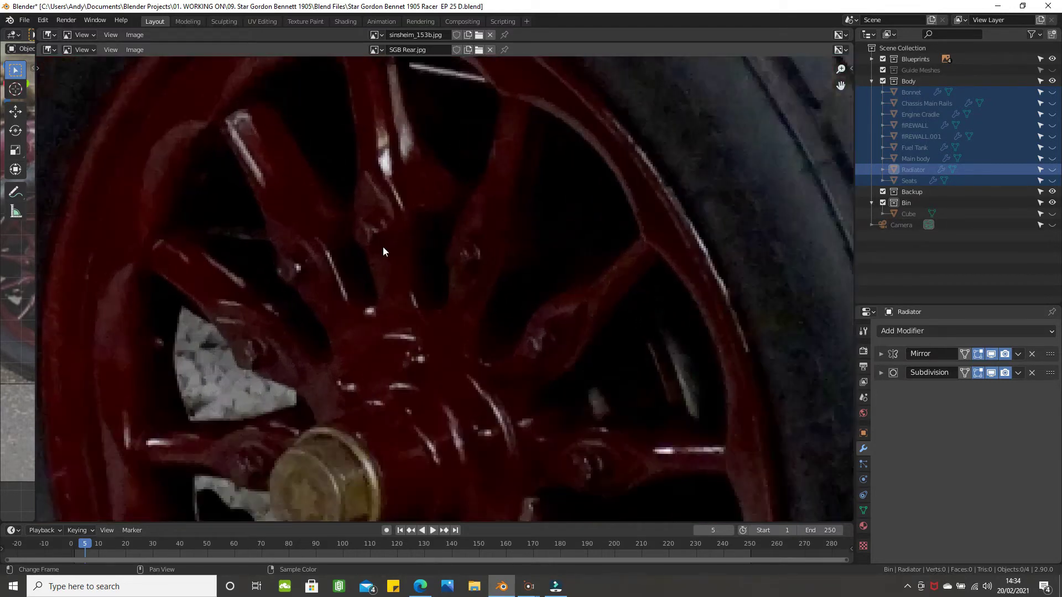
Step: Pan up to the wheel's upper spokes and zoom in and out to study them
middle_drag(387, 259, 463, 220)
scroll(453, 221, down, 1)
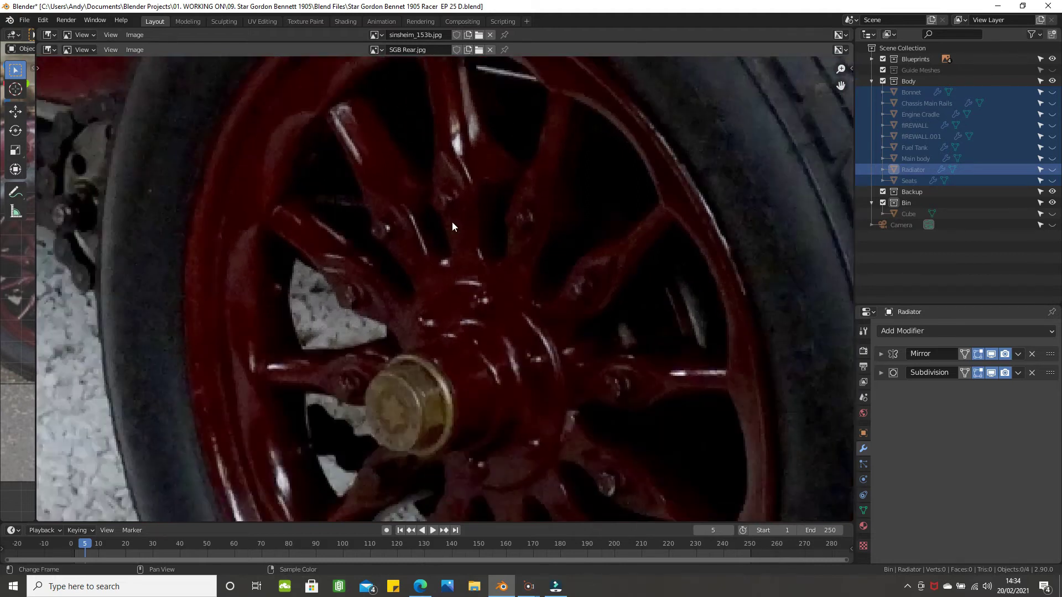
scroll(340, 267, up, 2)
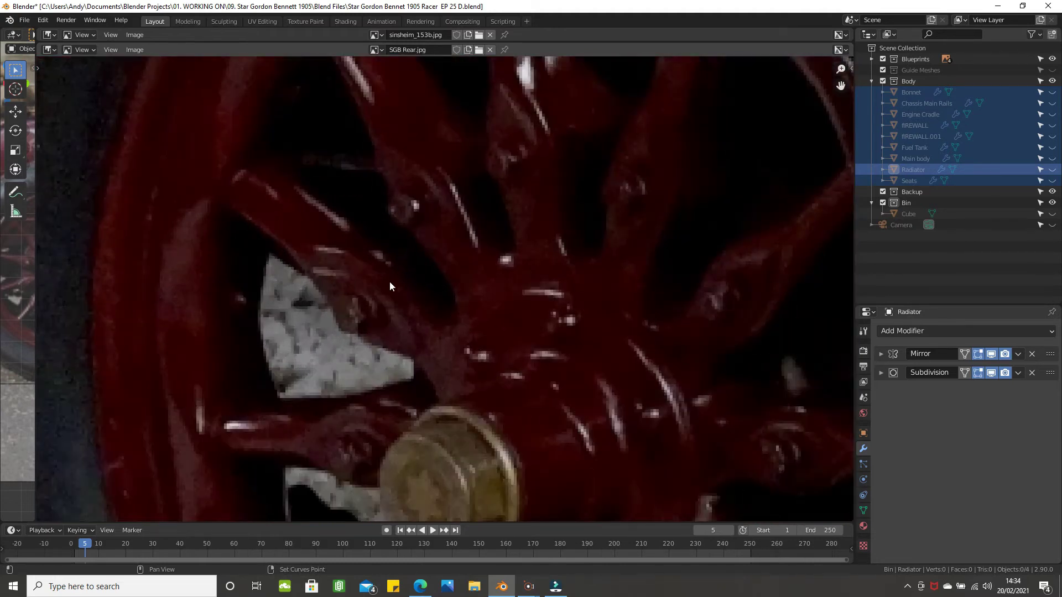
shift+scroll(442, 315, down, 4)
scroll(389, 287, up, 2)
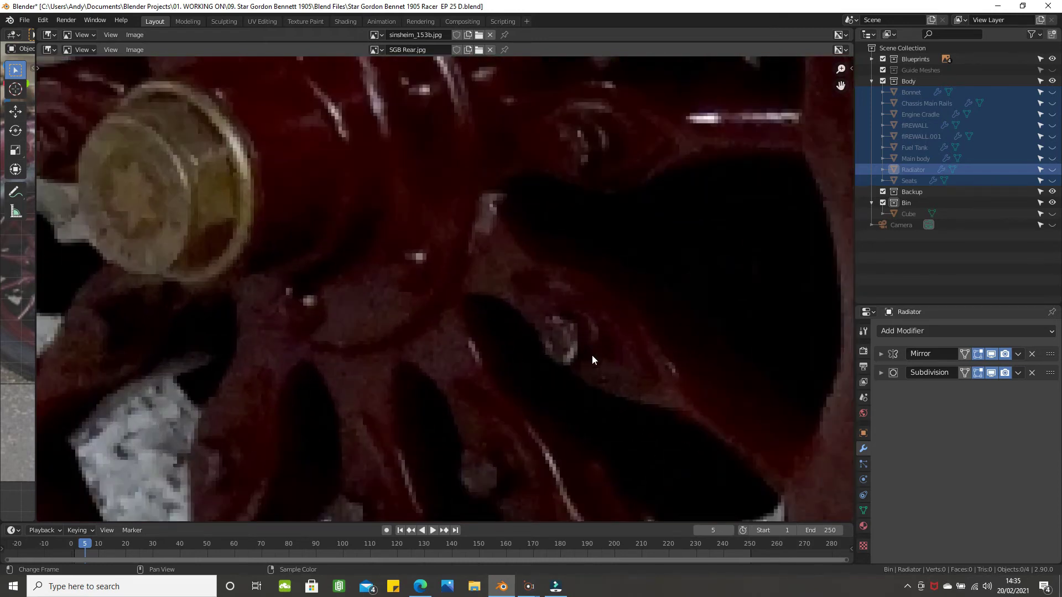
scroll(653, 396, down, 3)
scroll(705, 402, up, 1)
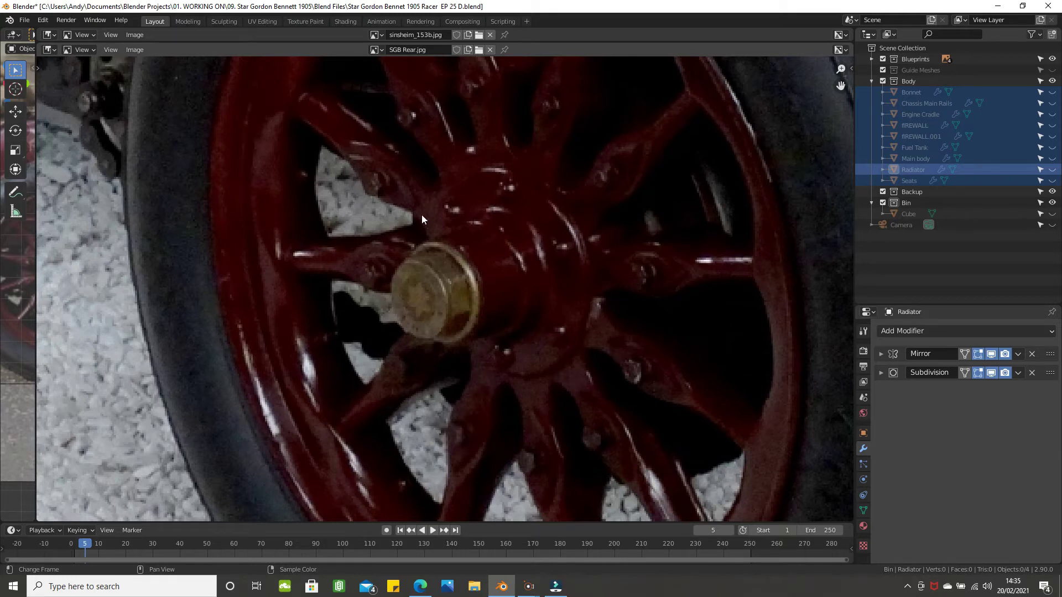
scroll(533, 264, down, 1)
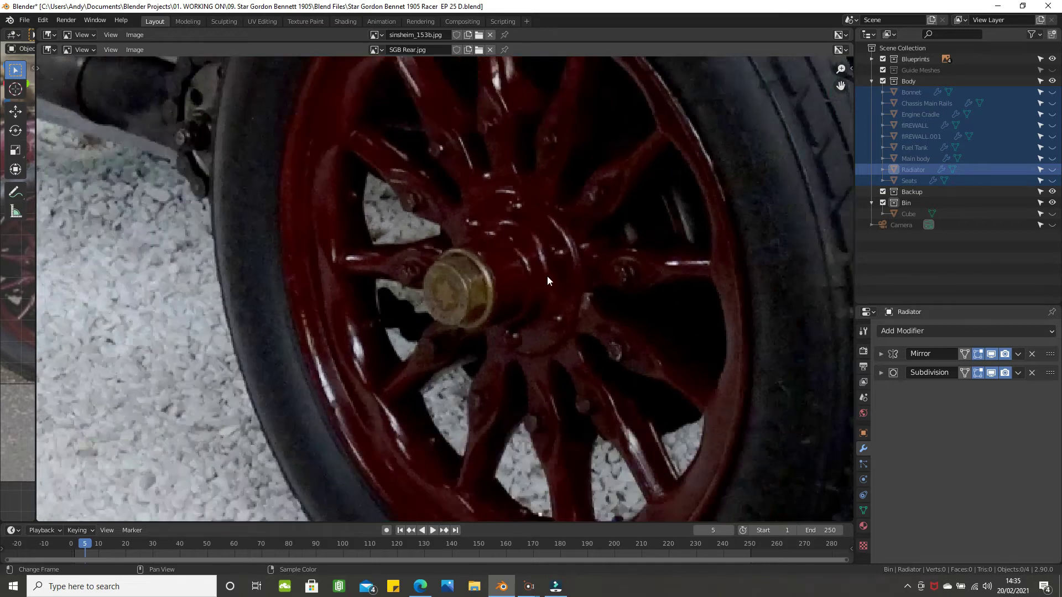
scroll(548, 281, down, 1)
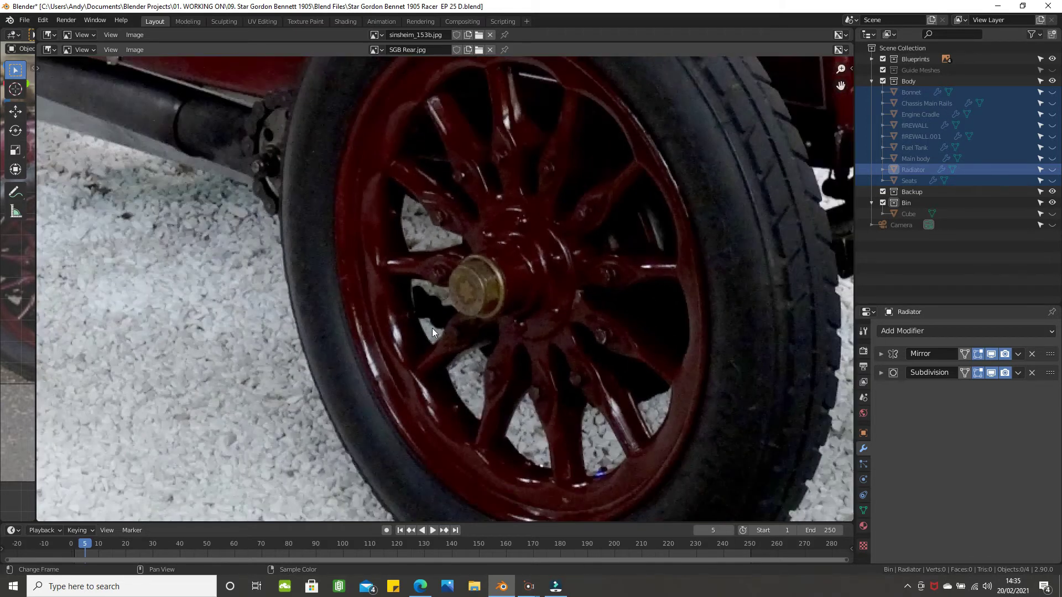
scroll(434, 324, up, 4)
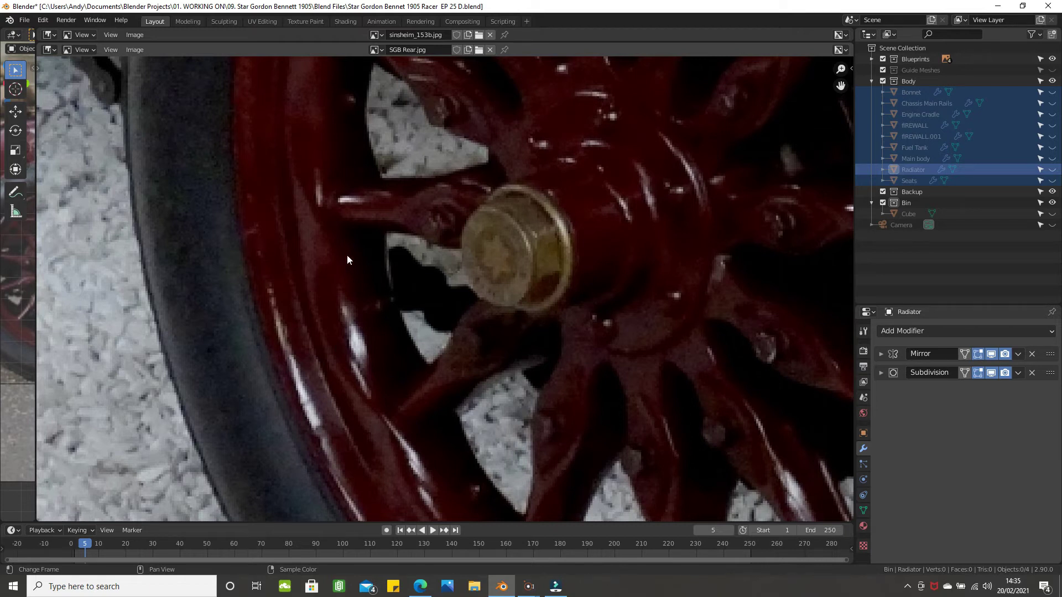
scroll(385, 160, down, 4)
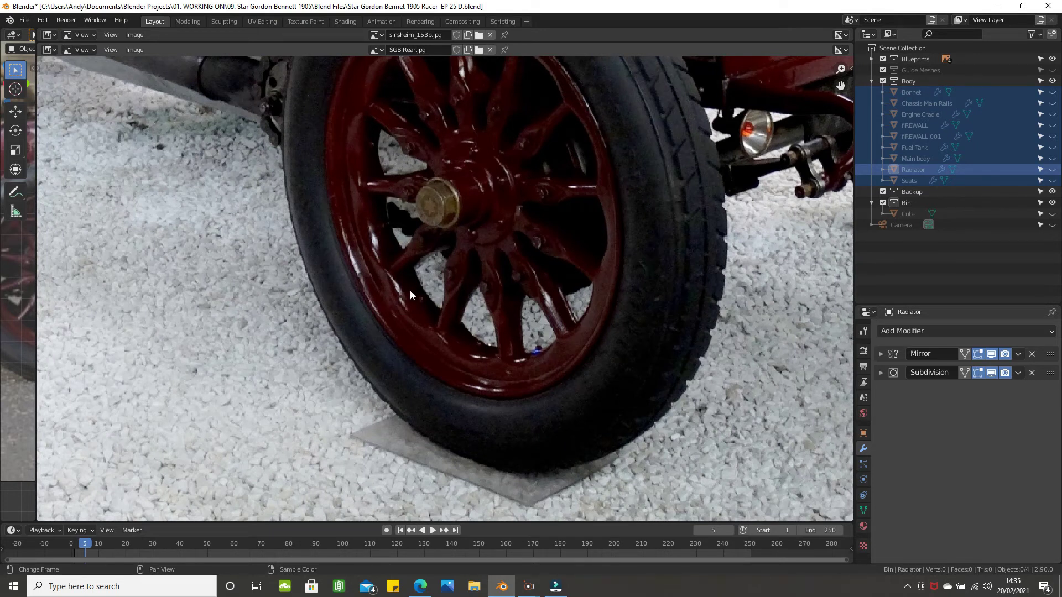
Step: Zoom and pan around the nearest spoked wheel's hub in the SGB Rear photo
scroll(409, 291, up, 3)
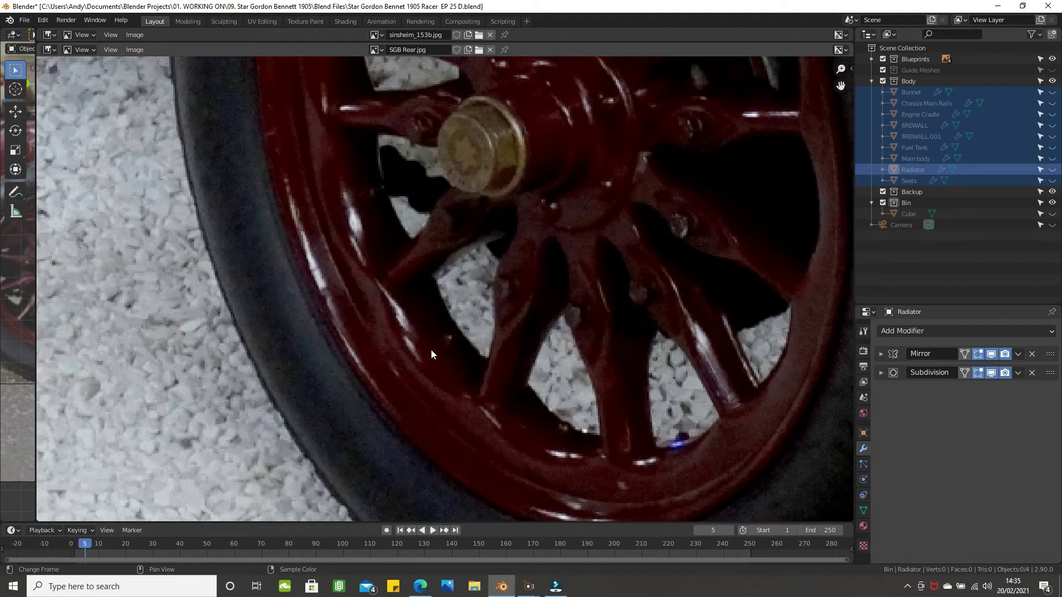
scroll(430, 349, down, 3)
middle_drag(480, 322, 443, 378)
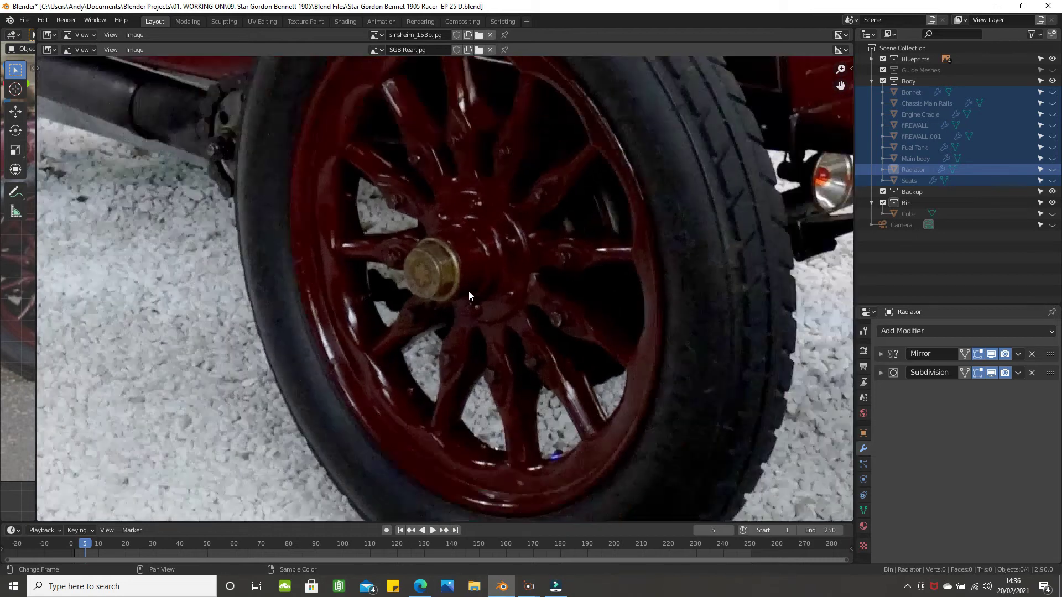
middle_drag(469, 291, 487, 335)
scroll(517, 364, down, 1)
scroll(516, 364, up, 2)
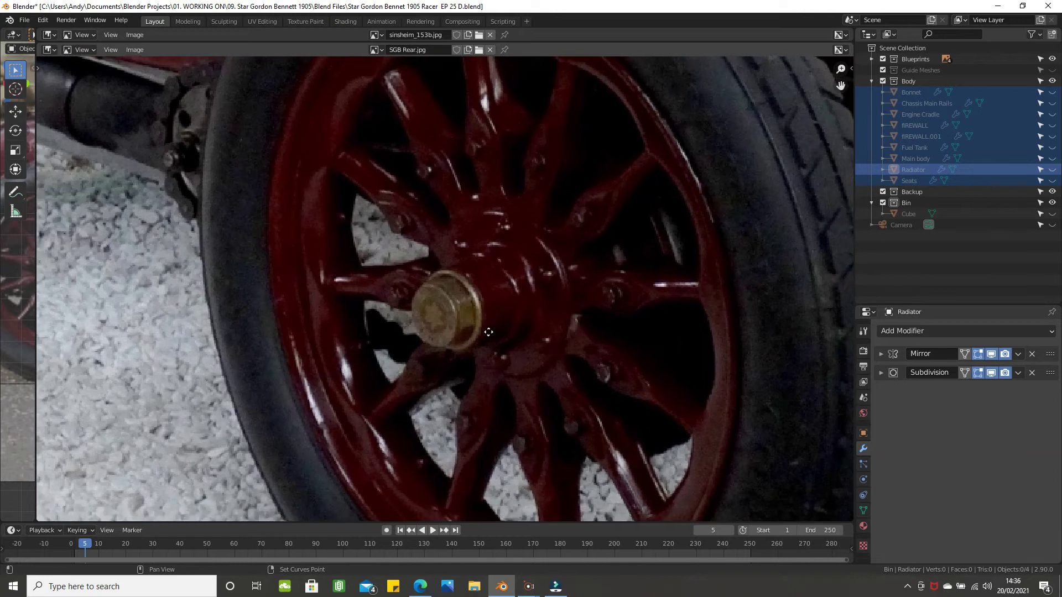
Step: Zoom out until the whole maroon racer with its rear wheel and tail is visible
scroll(487, 334, down, 1)
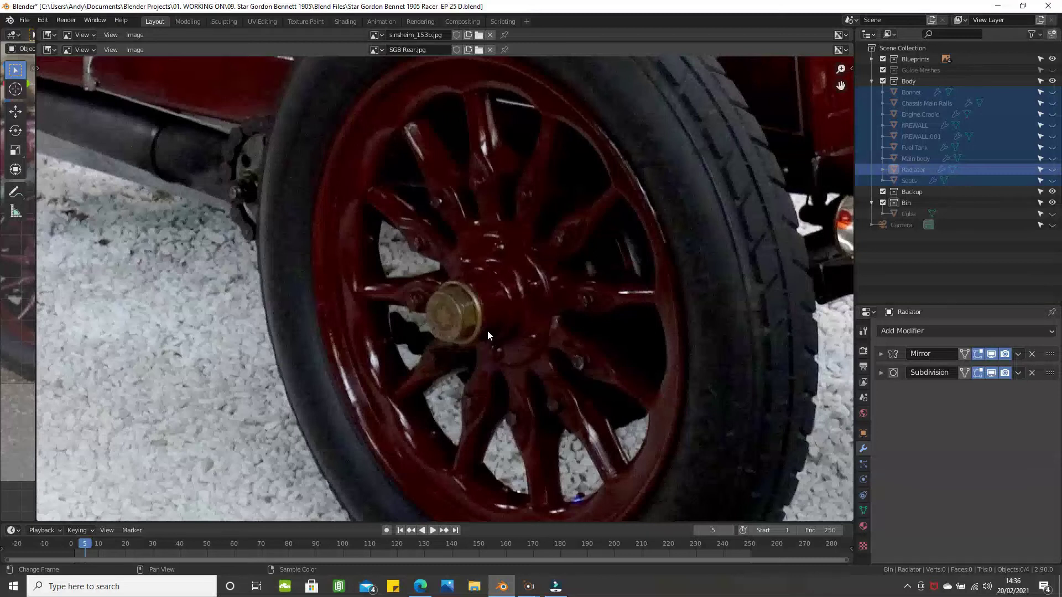
scroll(487, 327, down, 1)
middle_drag(488, 327, 452, 326)
scroll(452, 325, down, 2)
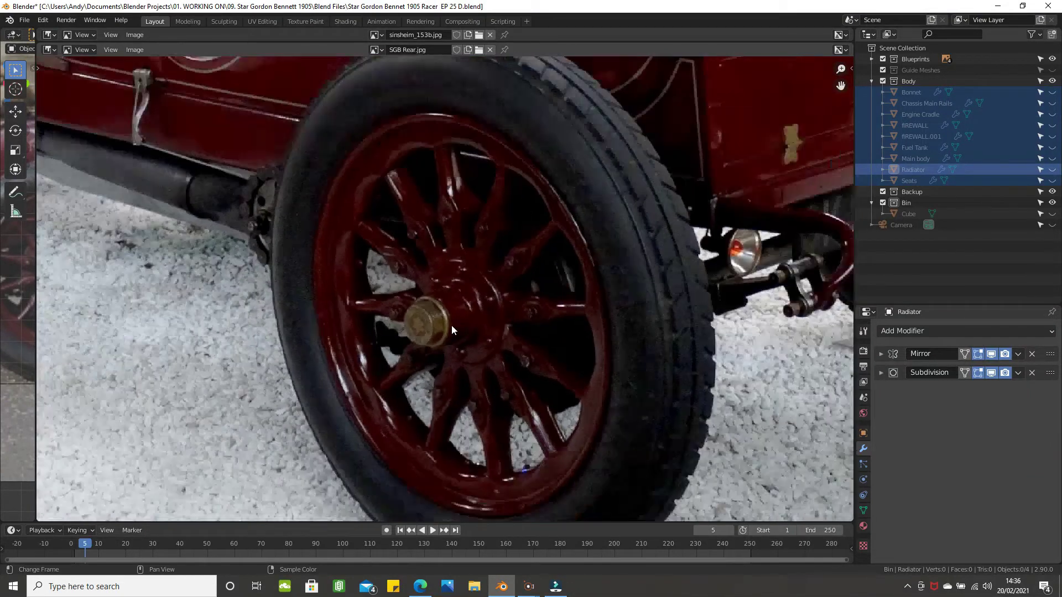
scroll(451, 326, down, 2)
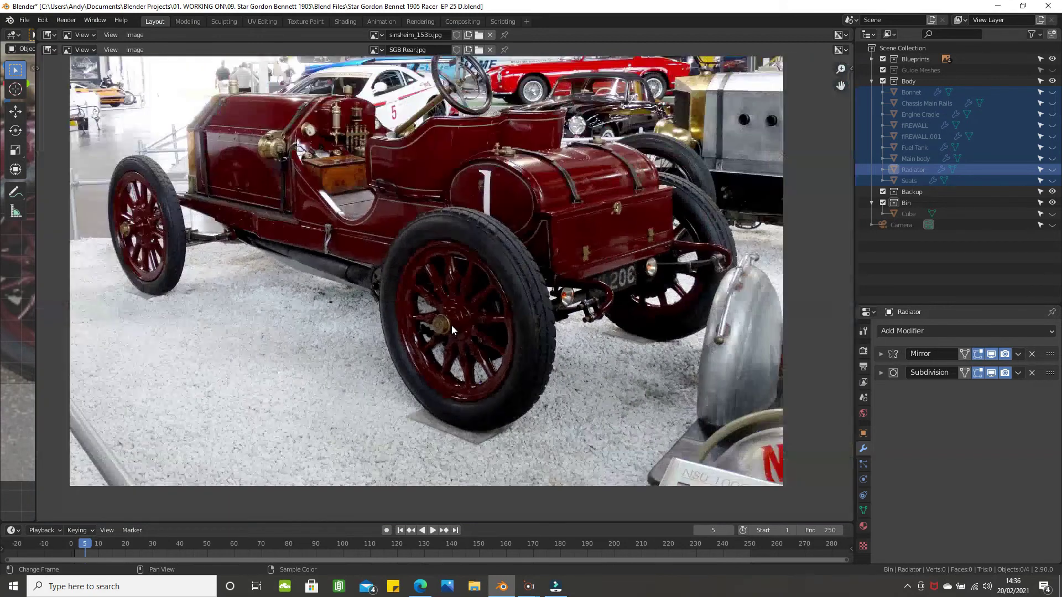
Step: Widen the 3D Viewport and view the top blueprint from above with numpad 7
drag(34, 374, 682, 349)
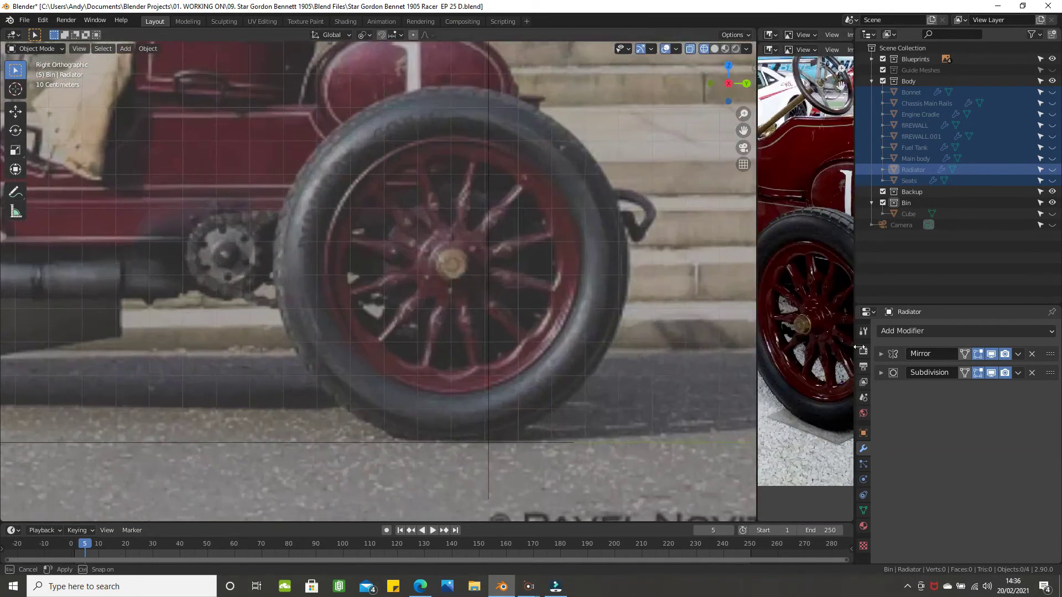
scroll(681, 349, down, 5)
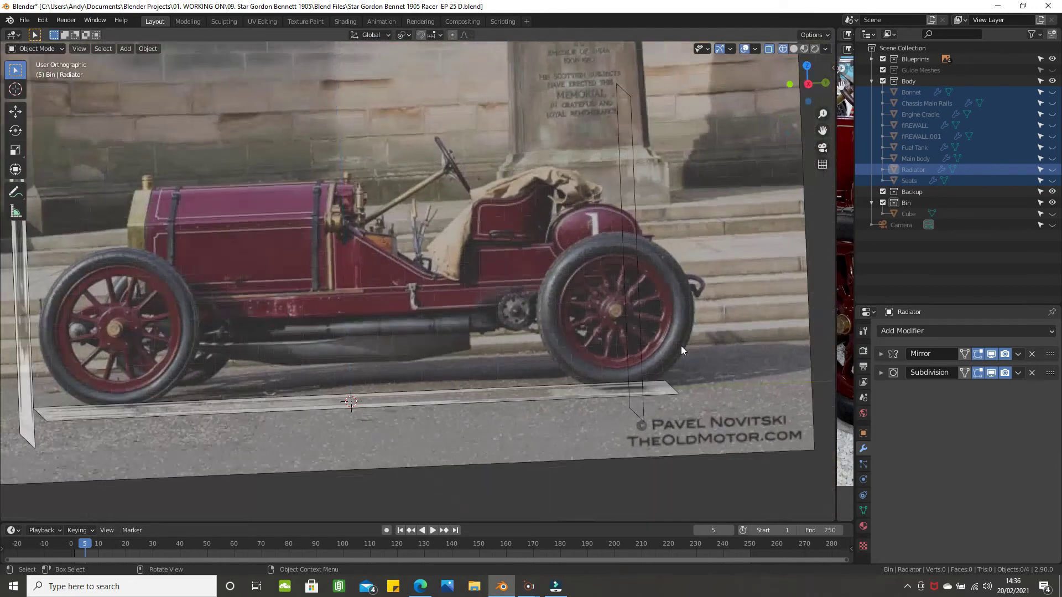
key(KP_7)
scroll(614, 300, down, 3)
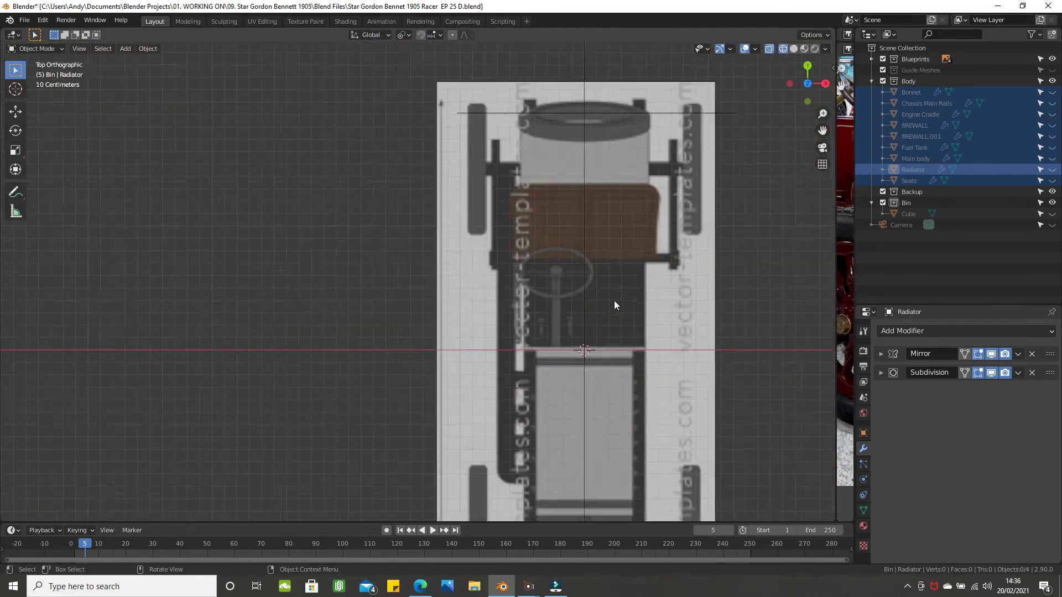
shift+middle_drag(614, 306, 514, 286)
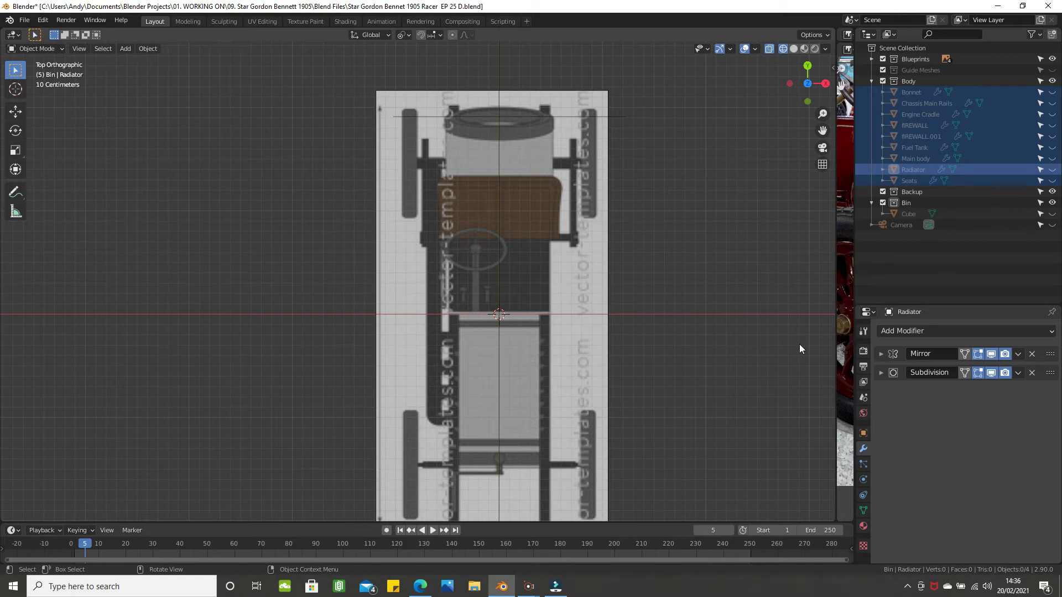
Step: Check the right-side and front blueprints, then give the reference photo most of the screen
middle_drag(745, 348, 705, 362)
key(KP_3)
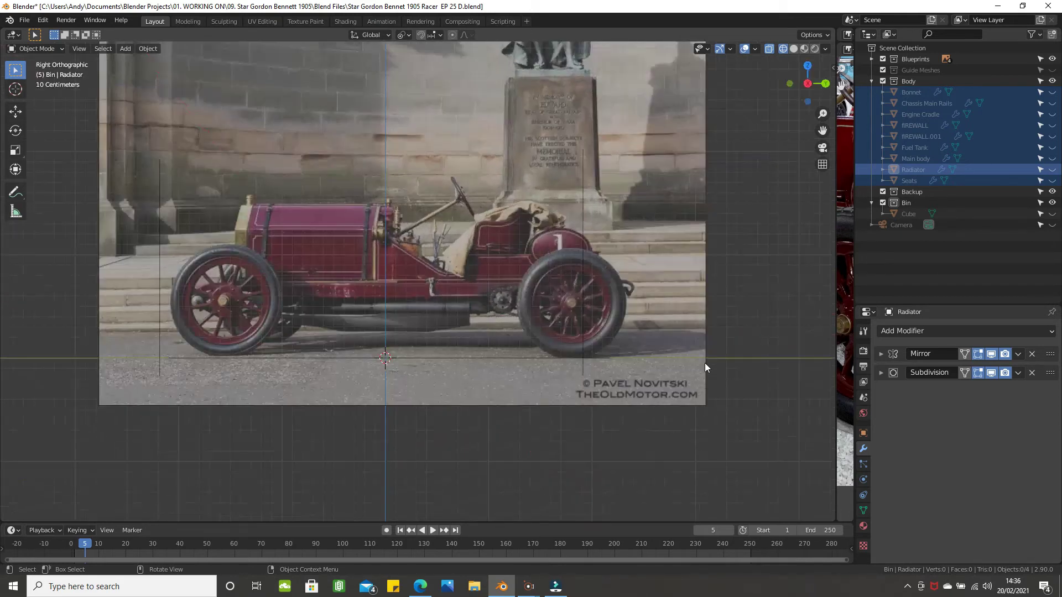
middle_drag(847, 407, 785, 408)
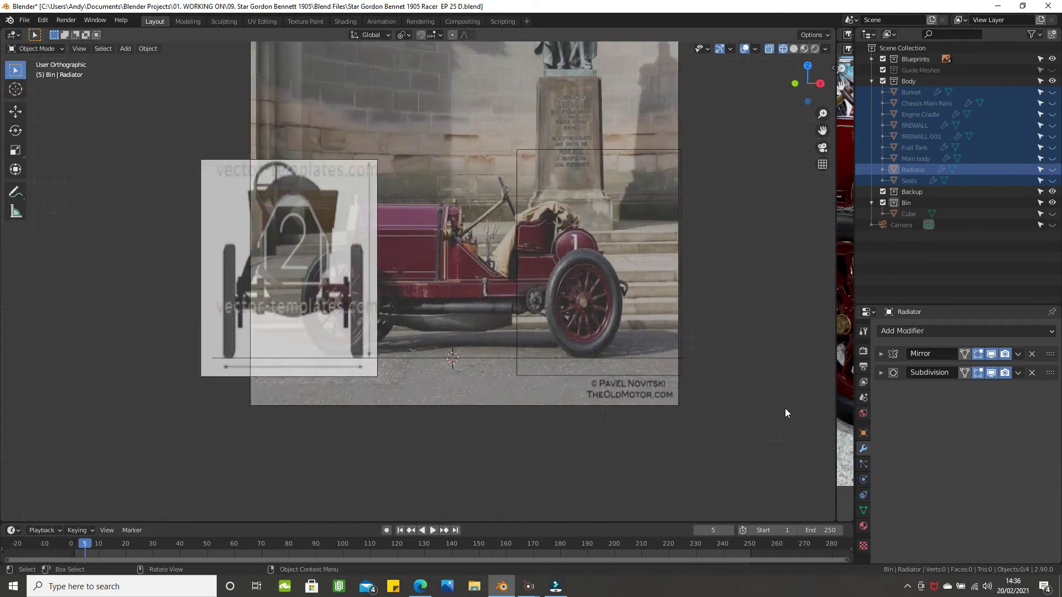
key(KP_1)
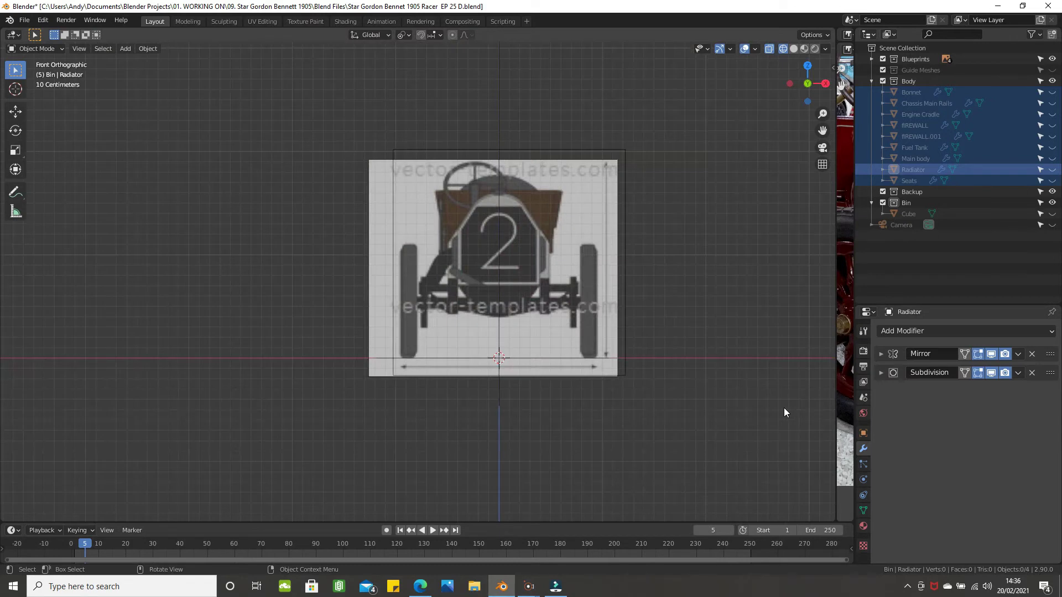
key(KP_3)
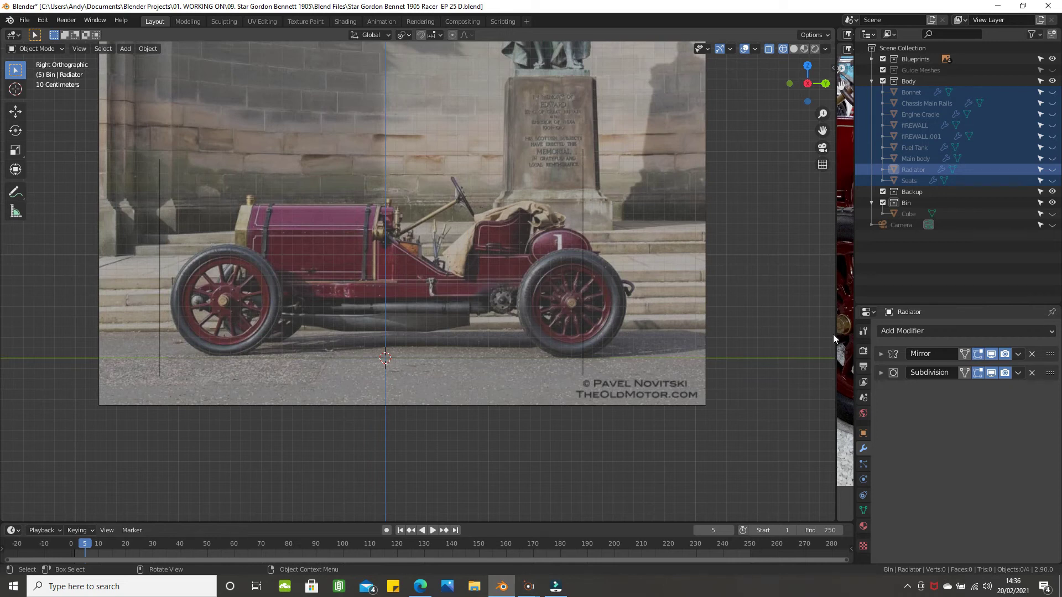
drag(836, 334, 97, 332)
scroll(459, 265, up, 2)
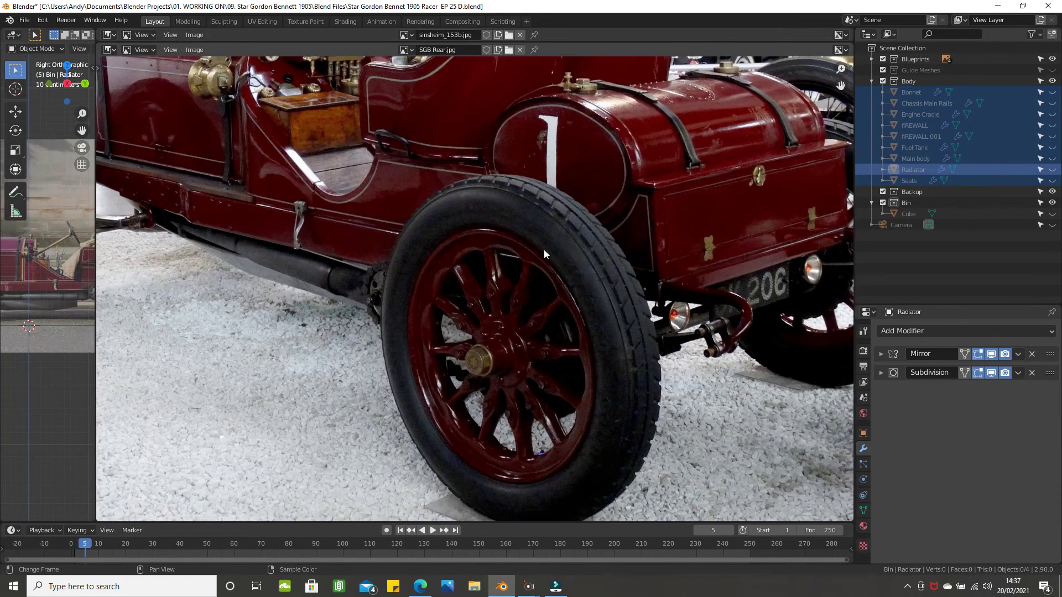
Step: Shift the zoomed photo toward the wheel and widen the Right Orthographic blueprint viewport beside it
scroll(543, 250, down, 2)
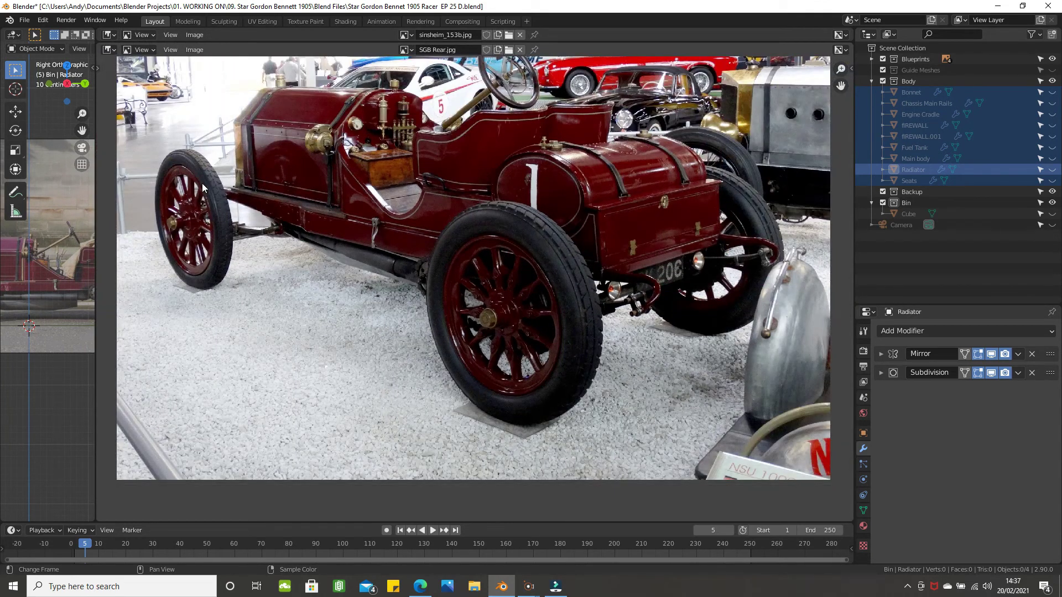
scroll(232, 216, up, 2)
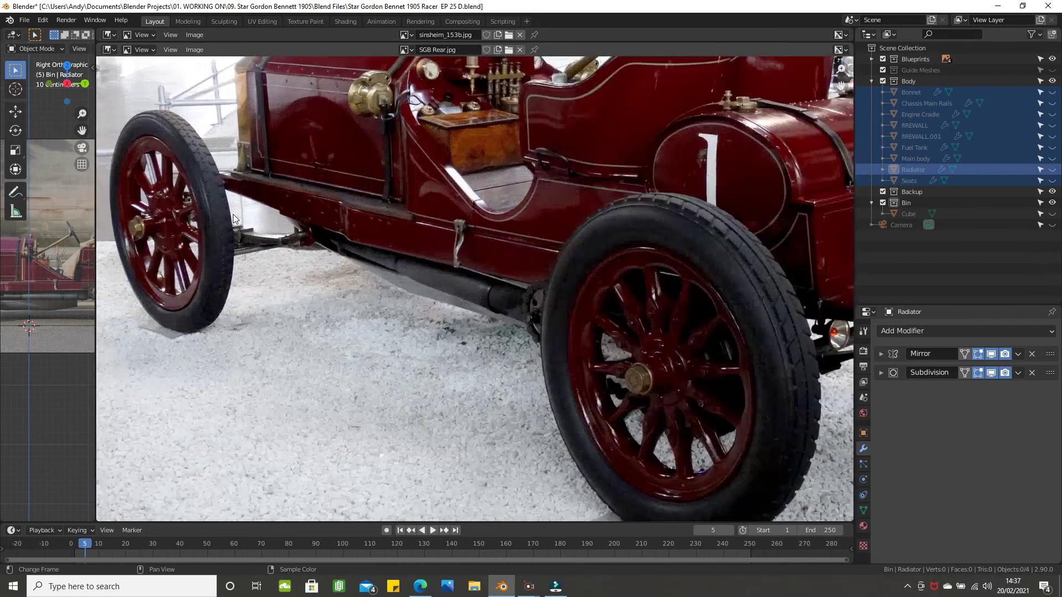
middle_drag(233, 217, 279, 233)
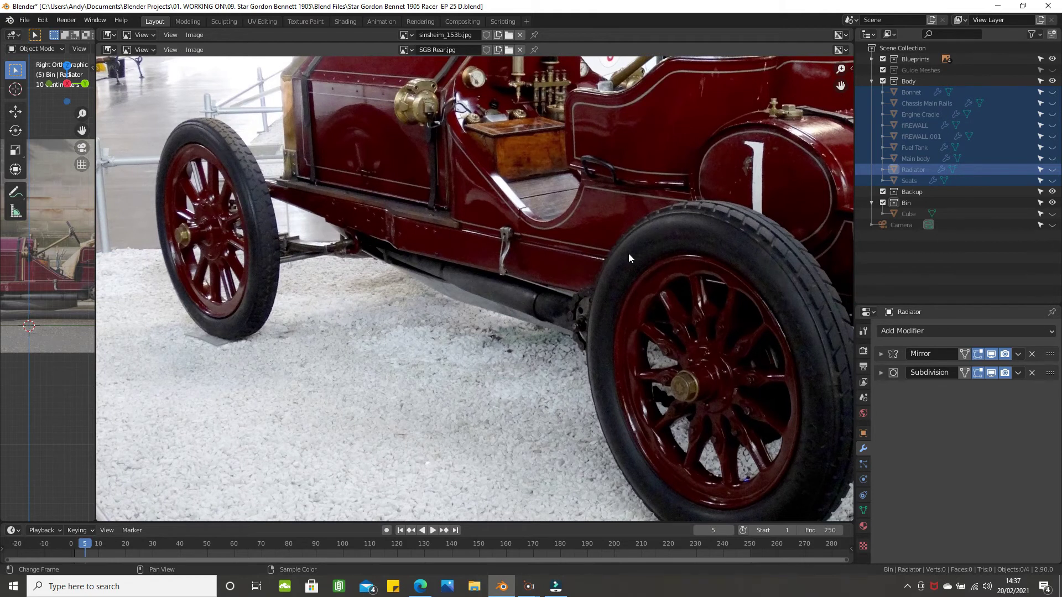
scroll(175, 188, down, 2)
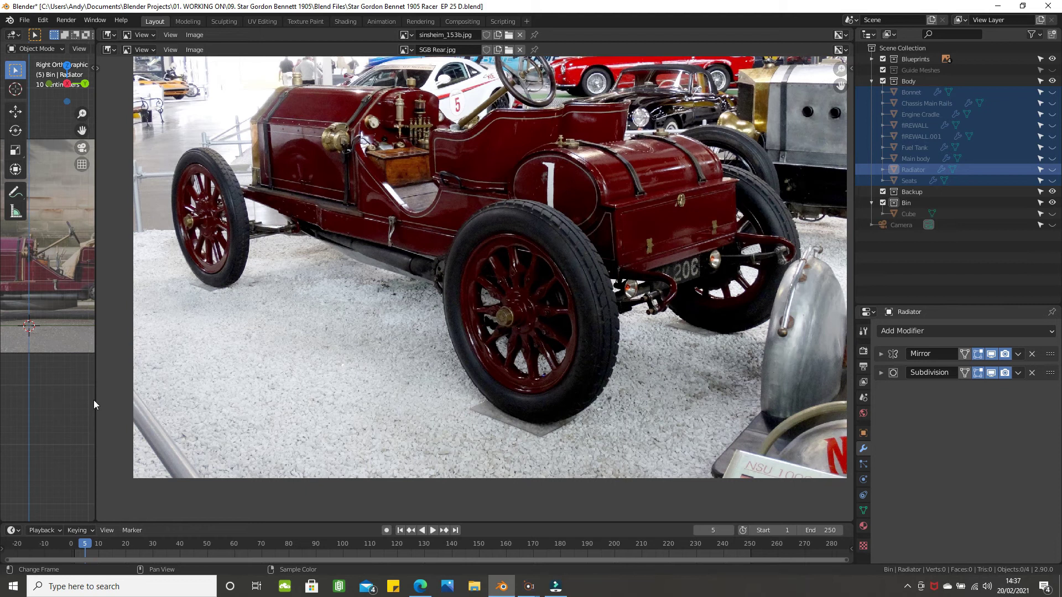
drag(97, 396, 371, 394)
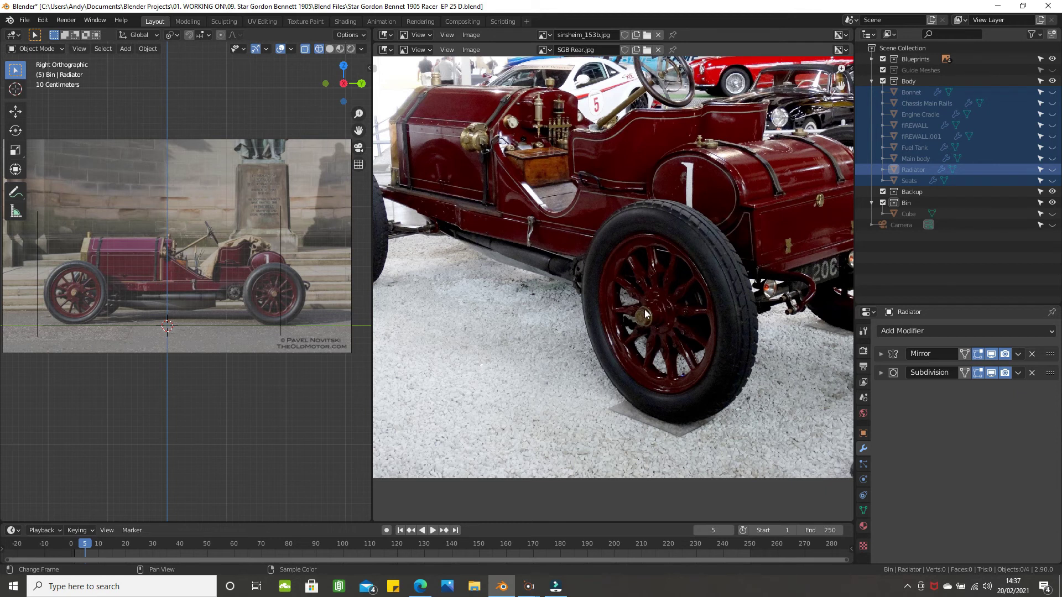
Step: Pan and zoom out SGB Rear.jpg to fit the whole maroon car beside the blueprint
middle_drag(664, 276, 540, 298)
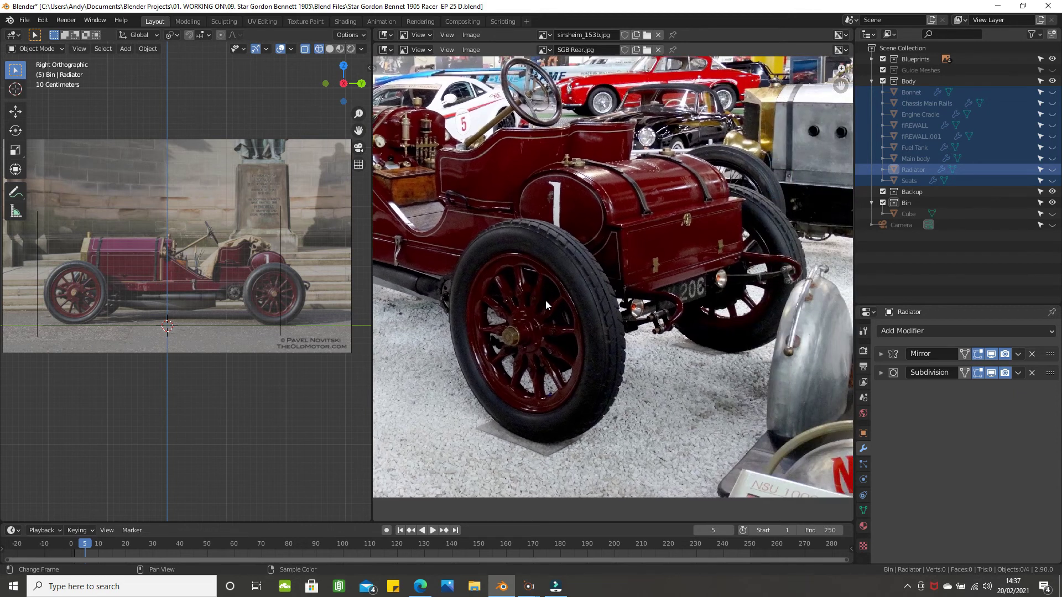
scroll(614, 319, up, 1)
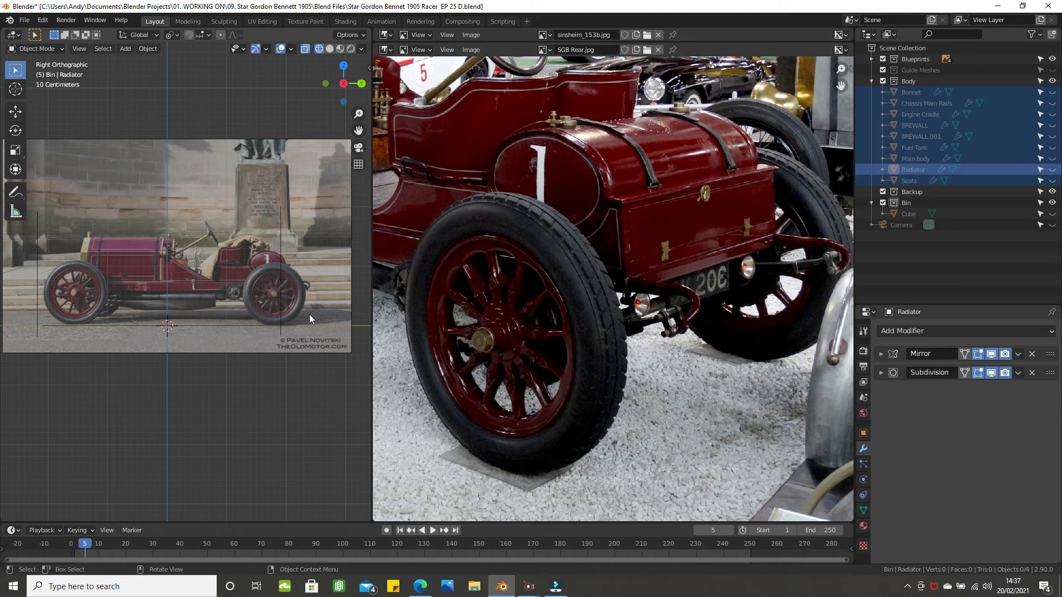
scroll(492, 287, down, 3)
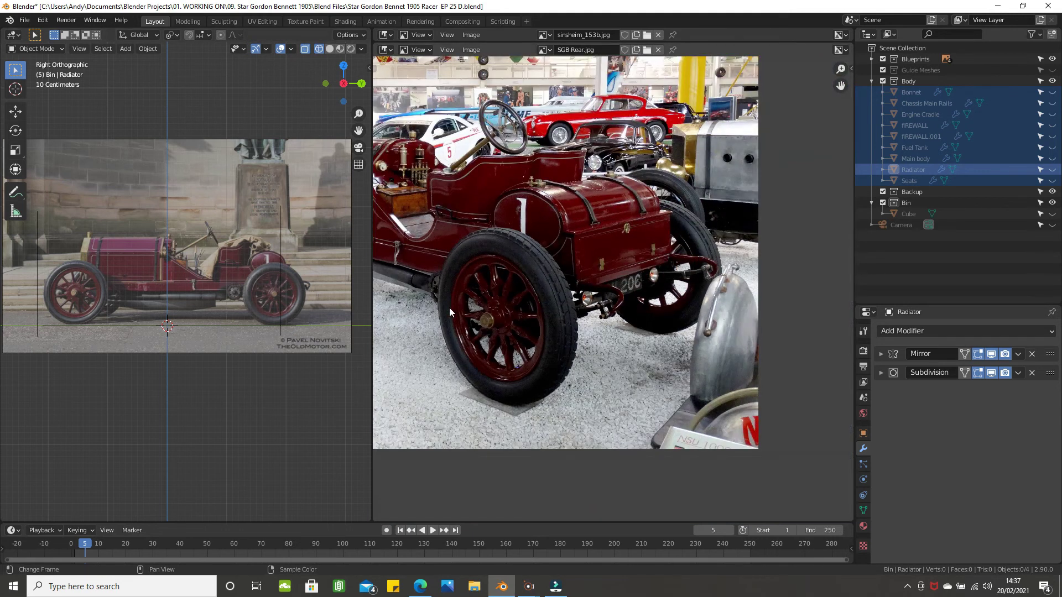